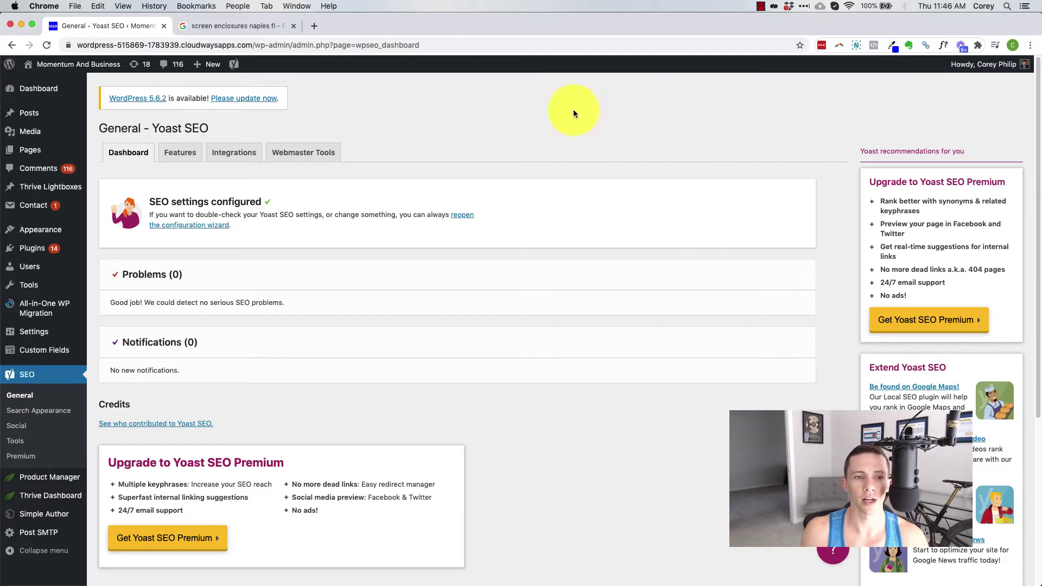
pyautogui.click(266, 27)
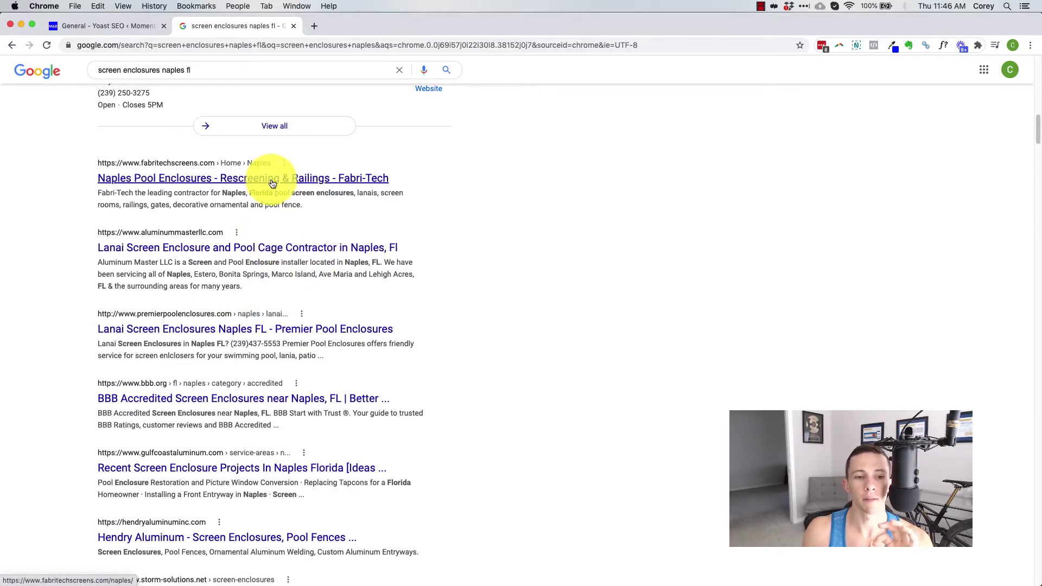
pyautogui.moveTo(303, 208); pyautogui.dragTo(97, 191)
pyautogui.moveTo(288, 495); pyautogui.dragTo(306, 495)
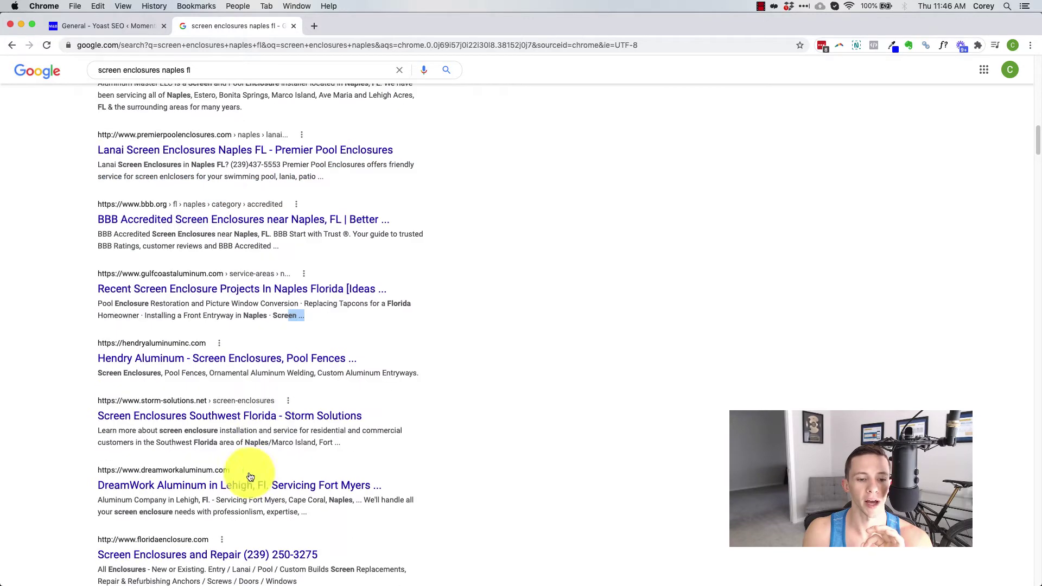
pyautogui.scroll(-5, 282, 492)
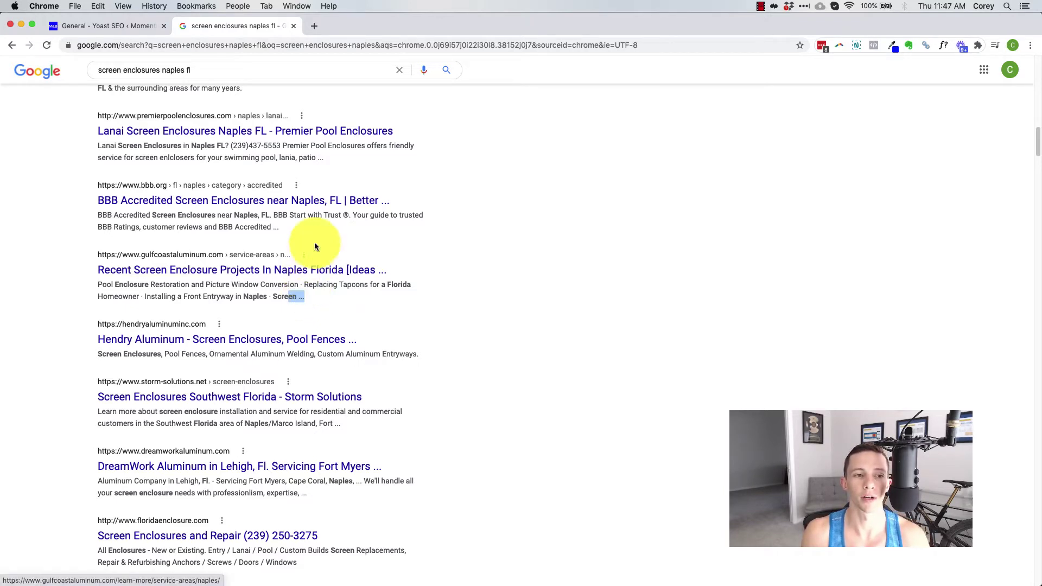
# Step: Reopen the Yoast configuration wizard from the General dashboard and continue past Environment to Site type
pyautogui.click(106, 30)
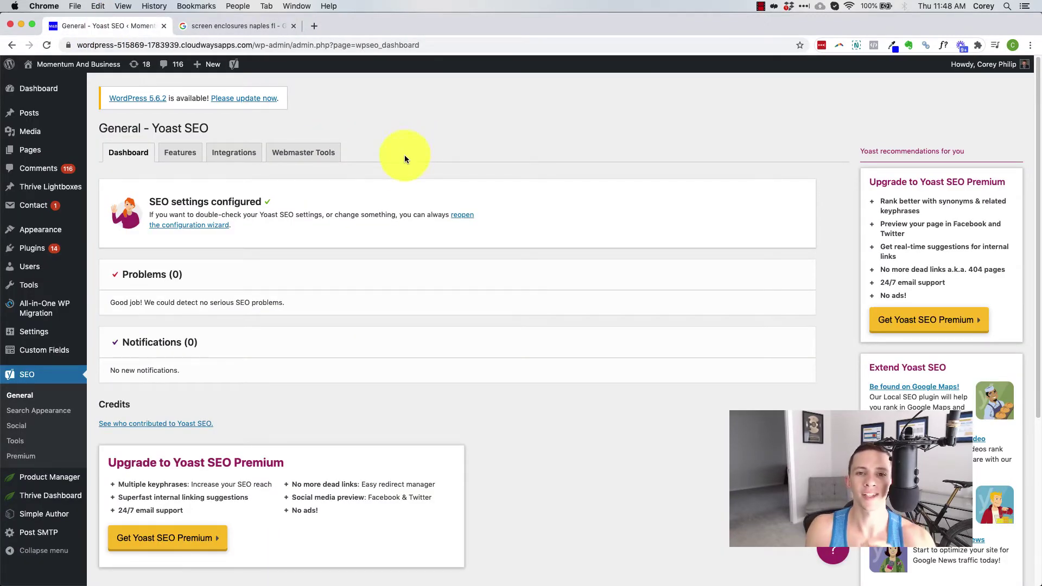
pyautogui.click(208, 227)
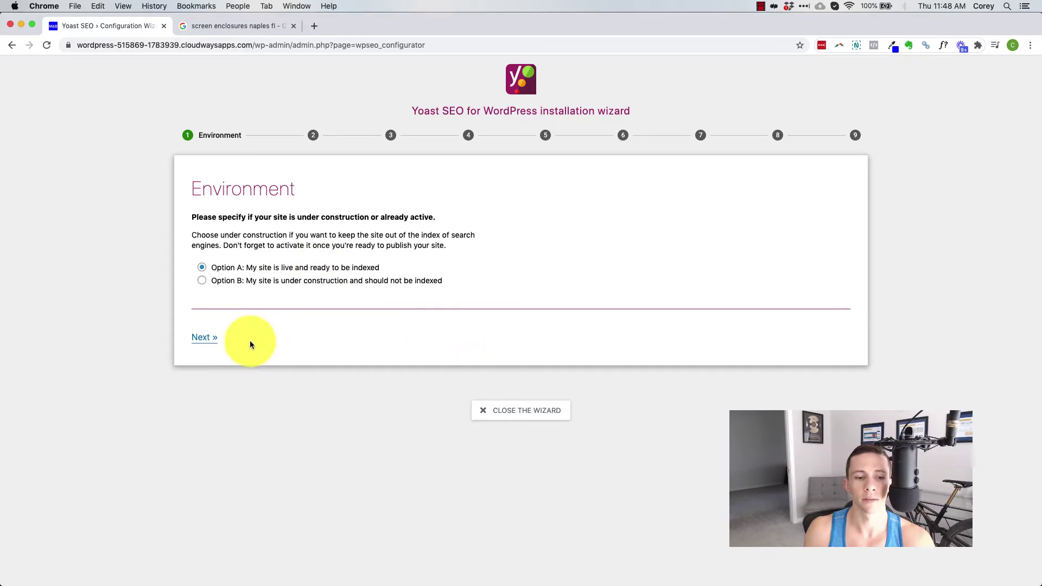
pyautogui.click(206, 339)
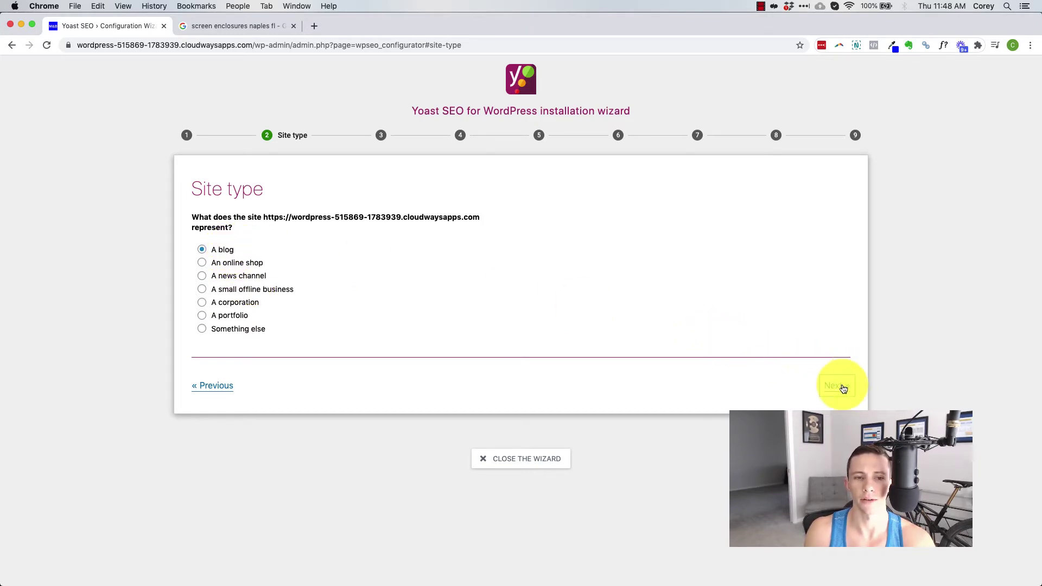
# Step: Keep 'A blog' as the site type and review the Organization or person fields
pyautogui.click(841, 386)
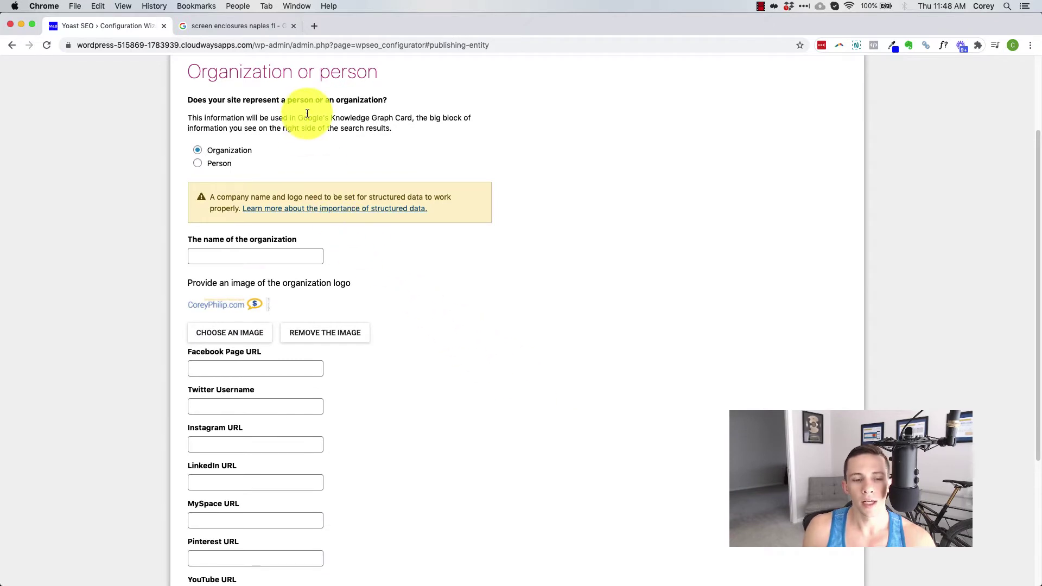
pyautogui.scroll(-3, 421, 327)
pyautogui.scroll(-3, 380, 418)
pyautogui.scroll(8, 344, 439)
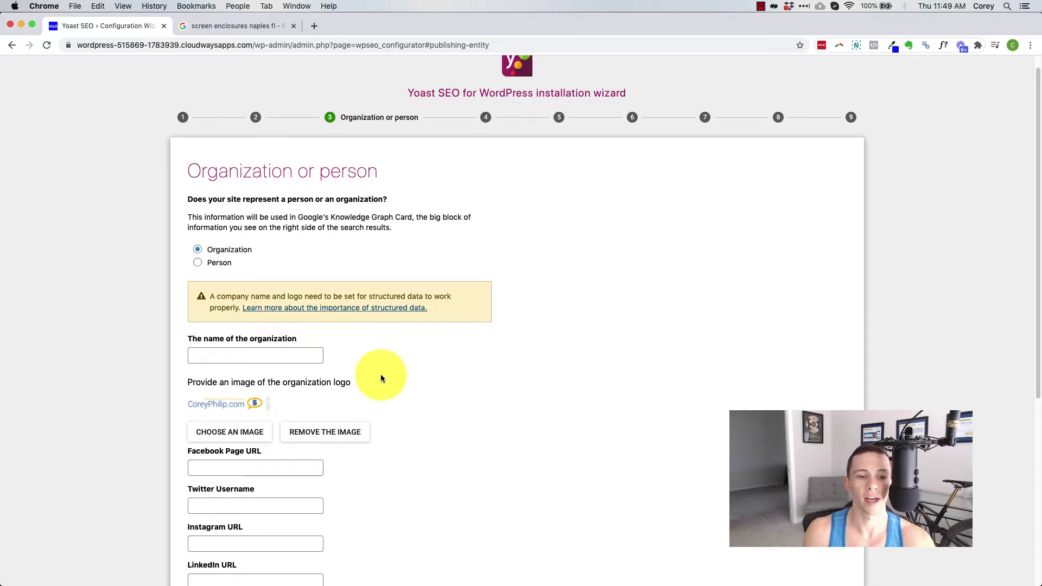
pyautogui.scroll(-3, 382, 373)
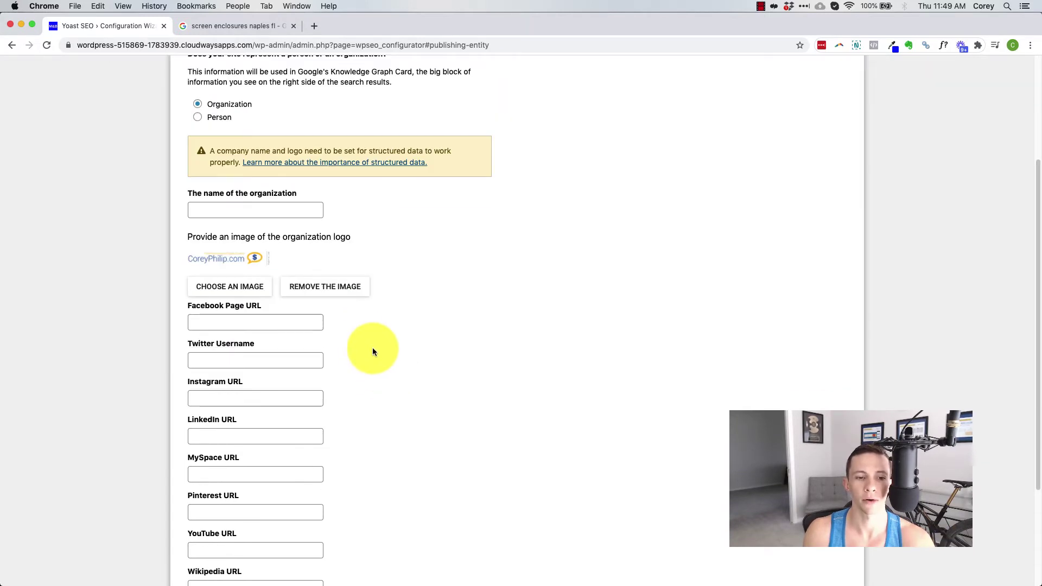
pyautogui.scroll(-1, 357, 327)
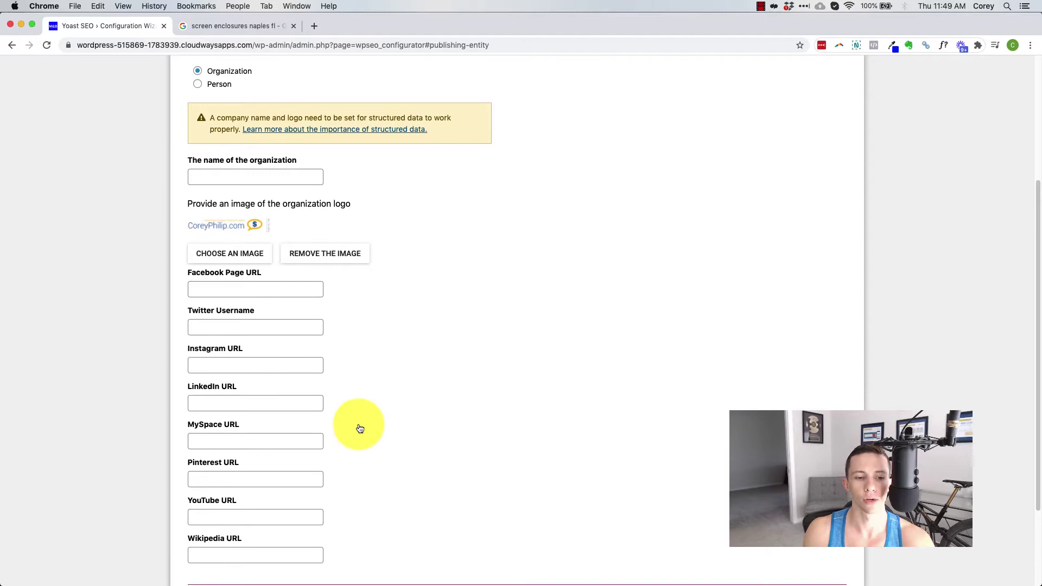
pyautogui.scroll(-3, 359, 429)
pyautogui.scroll(3, 354, 431)
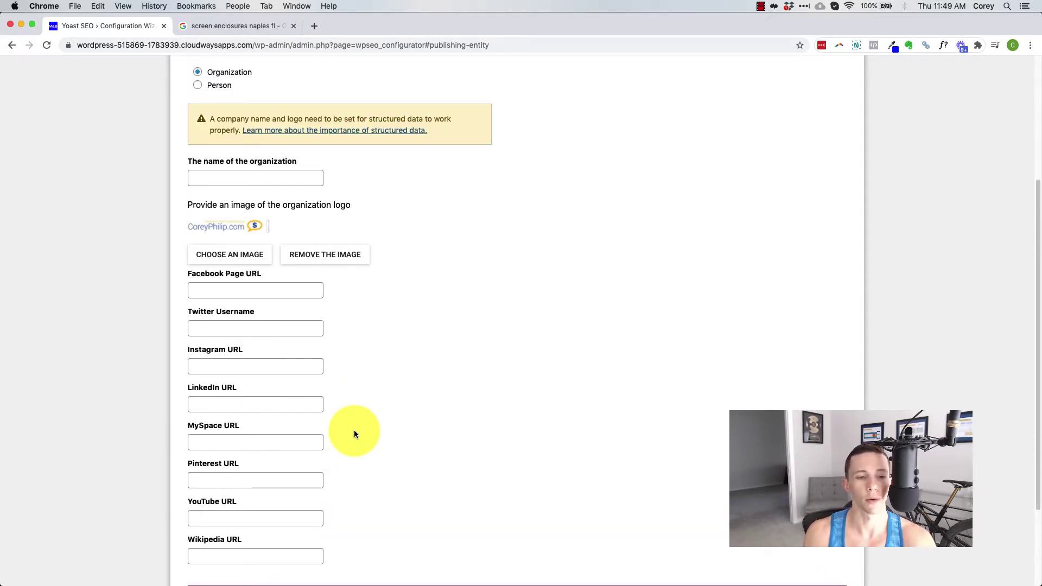
pyautogui.scroll(2, 297, 461)
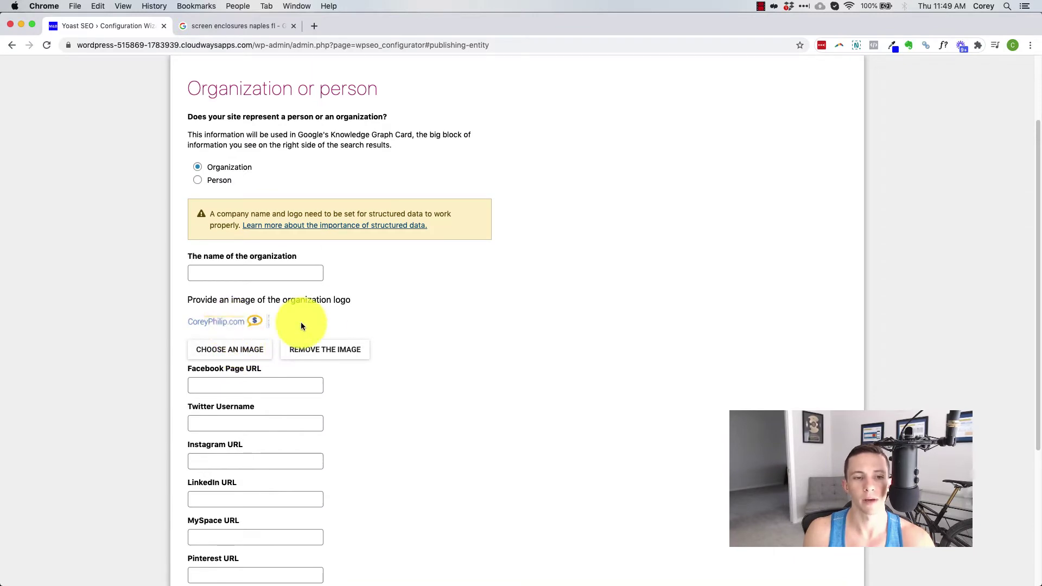
pyautogui.scroll(-1, 337, 311)
pyautogui.scroll(-2, 439, 376)
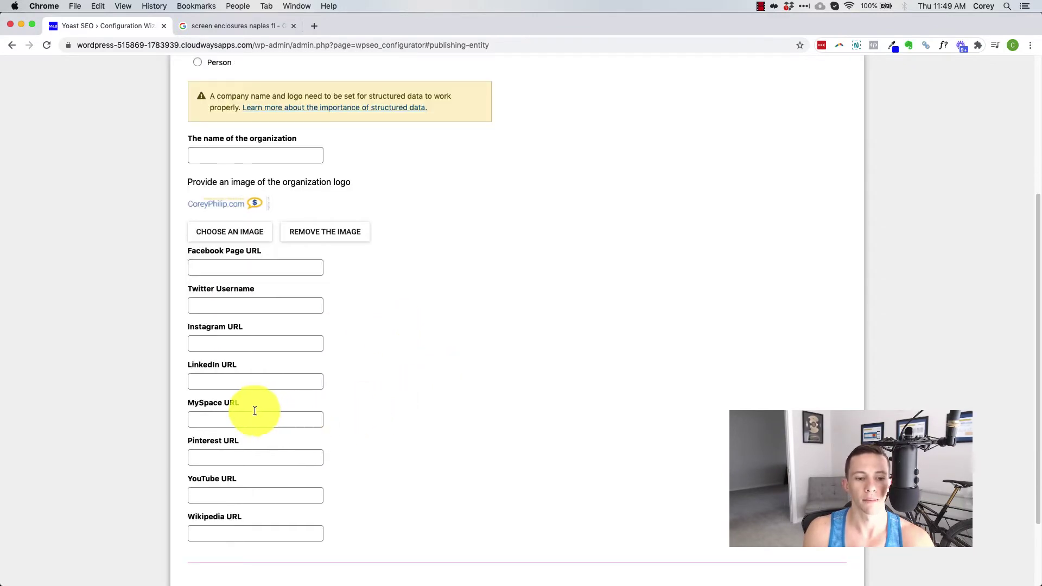
# Step: Point out the MySpace URL field, then continue to Search engine visibility
pyautogui.tripleClick(202, 407)
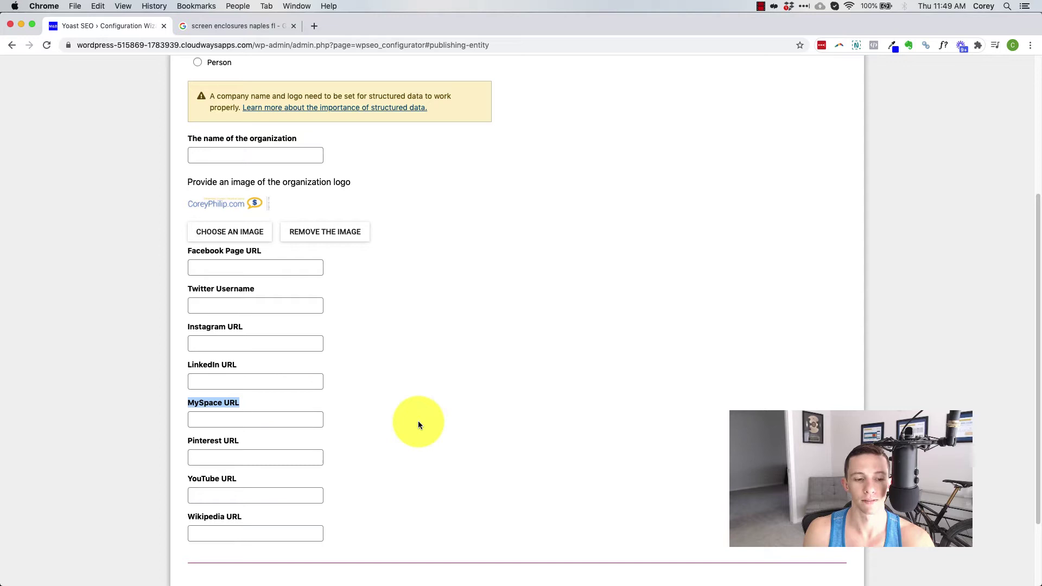
pyautogui.scroll(4, 419, 425)
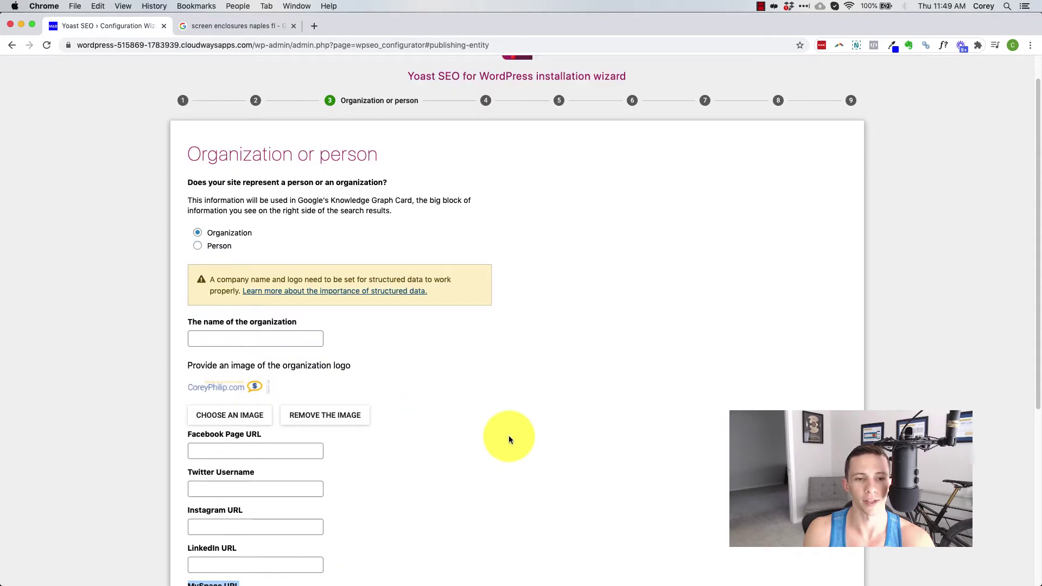
pyautogui.scroll(1, 507, 431)
pyautogui.scroll(-6, 507, 431)
pyautogui.click(839, 496)
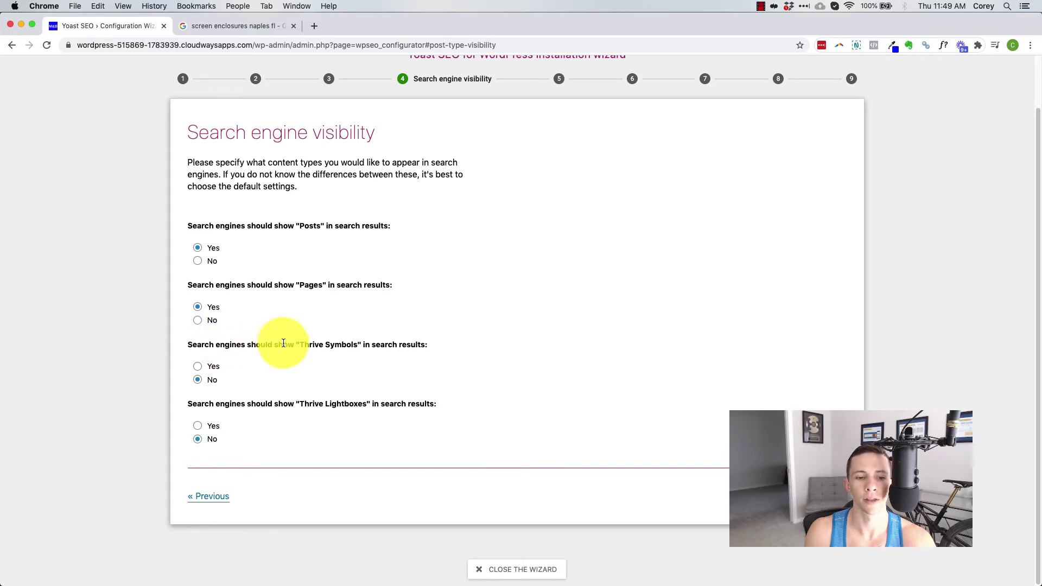
# Step: Highlight Thrive Symbols and Thrive Lightboxes, left hidden from search, and continue to Multiple authors
pyautogui.moveTo(297, 346); pyautogui.dragTo(363, 346)
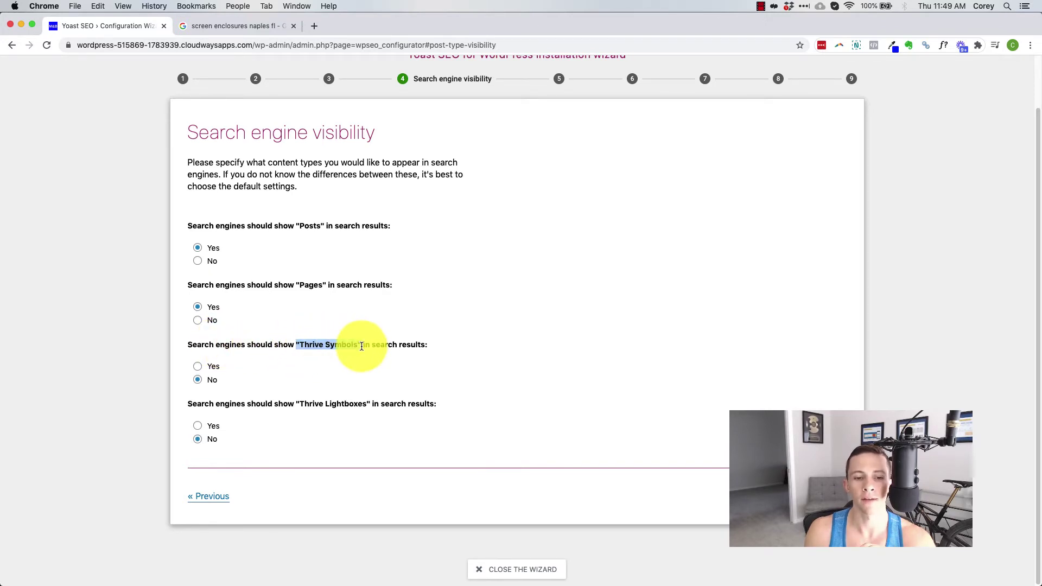
pyautogui.moveTo(297, 404); pyautogui.dragTo(370, 404)
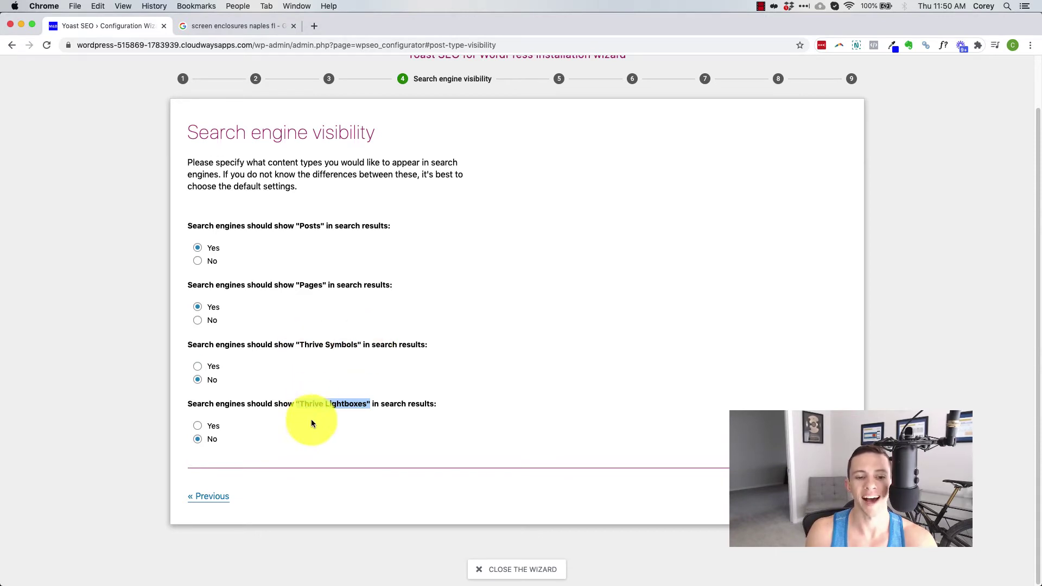
pyautogui.moveTo(300, 345); pyautogui.dragTo(353, 343)
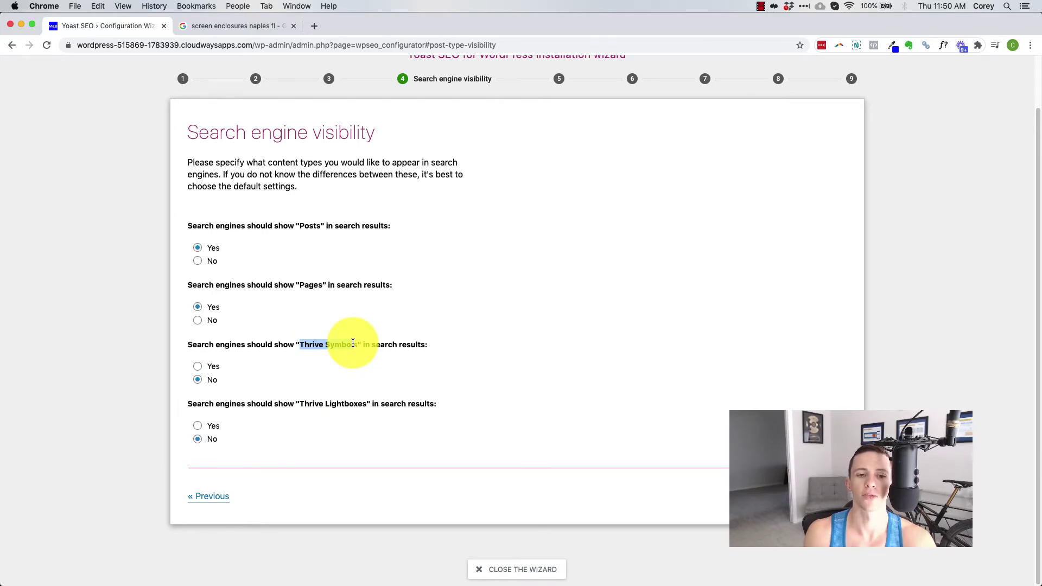
pyautogui.moveTo(353, 343); pyautogui.dragTo(357, 340)
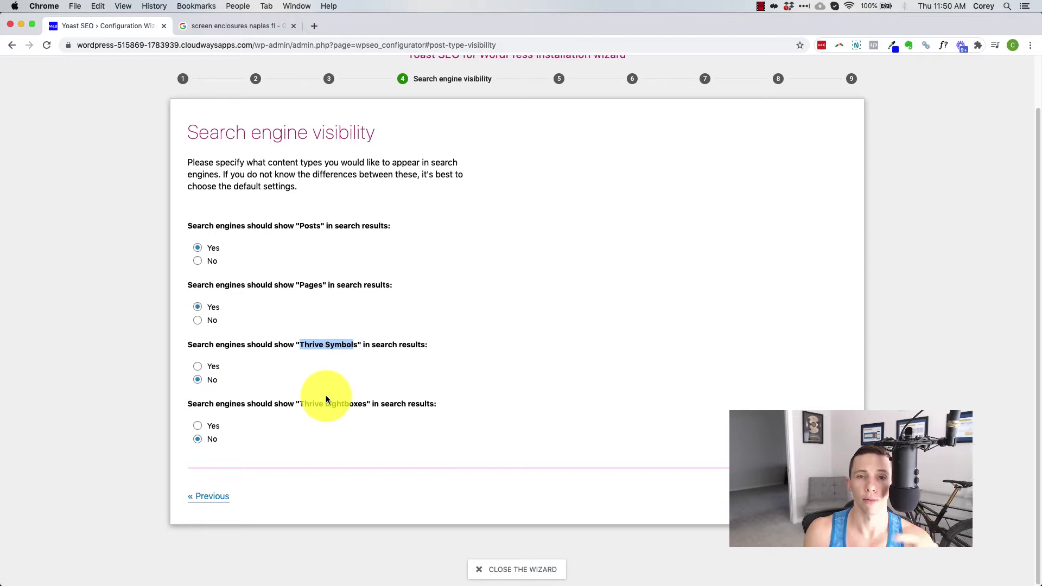
pyautogui.moveTo(300, 404); pyautogui.dragTo(370, 404)
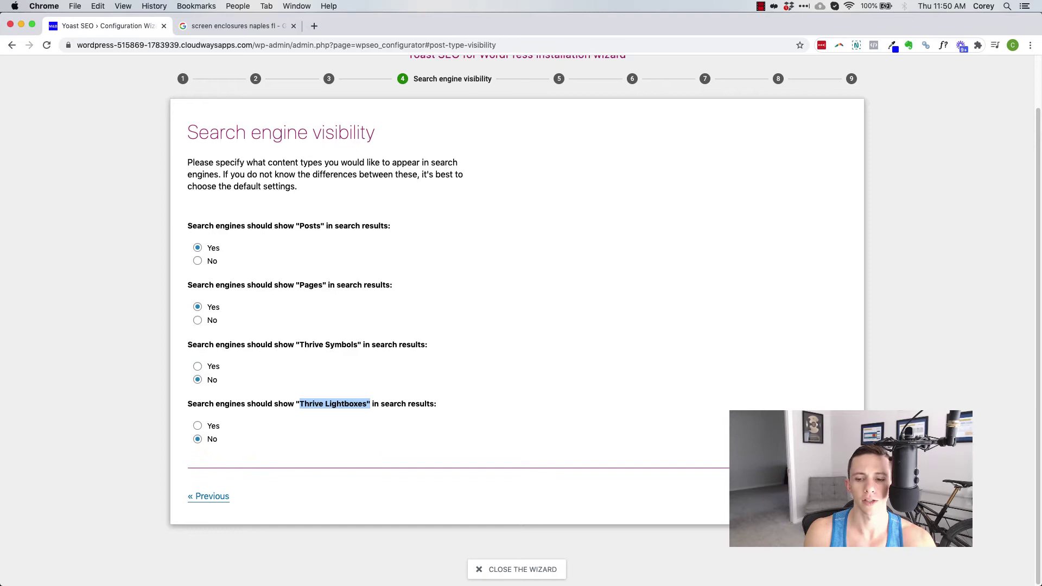
pyautogui.click(829, 496)
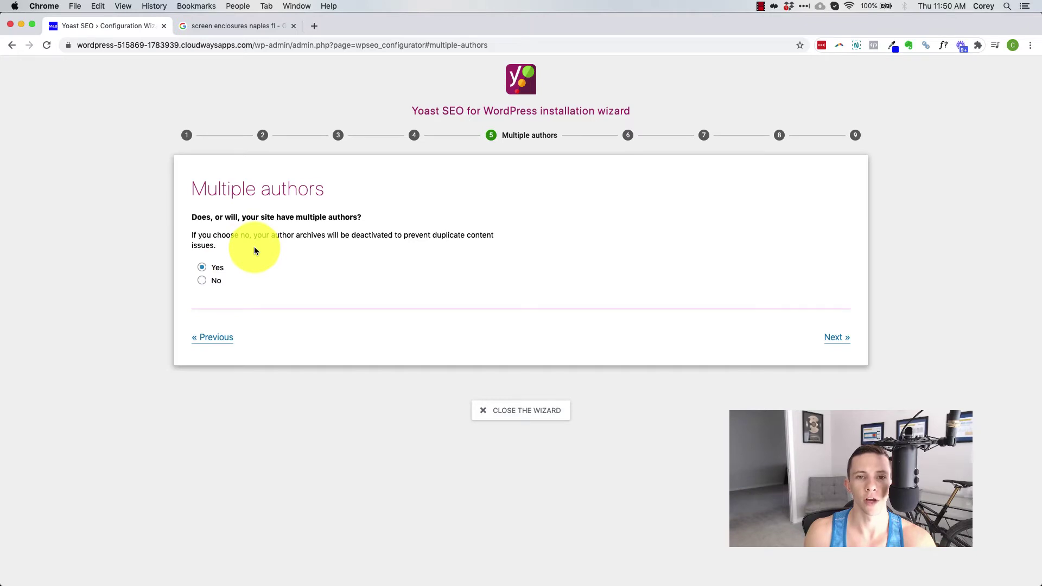
# Step: On Title settings, try the | separator, then keep the - title separator
pyautogui.click(837, 338)
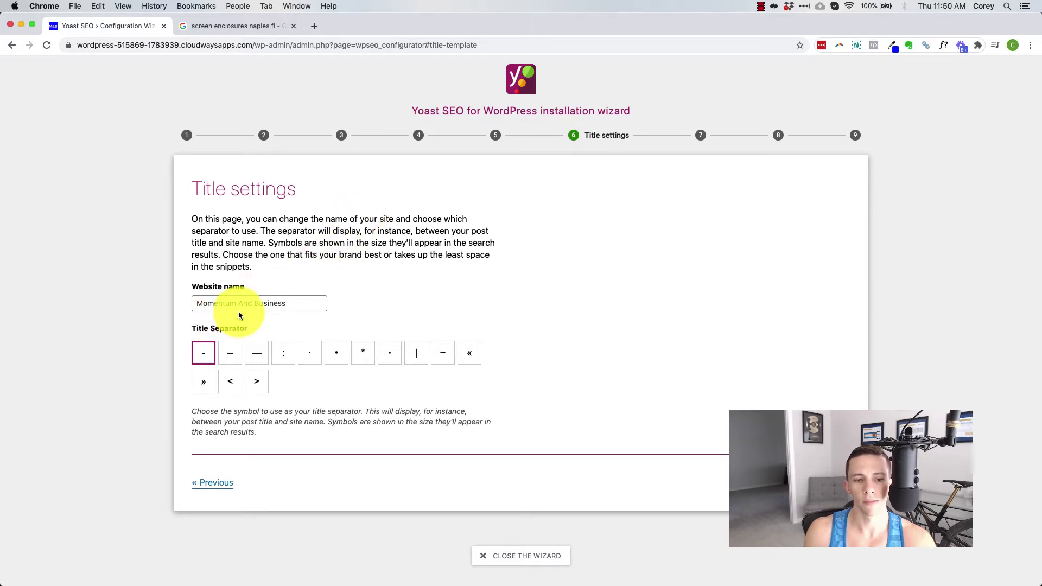
pyautogui.click(416, 360)
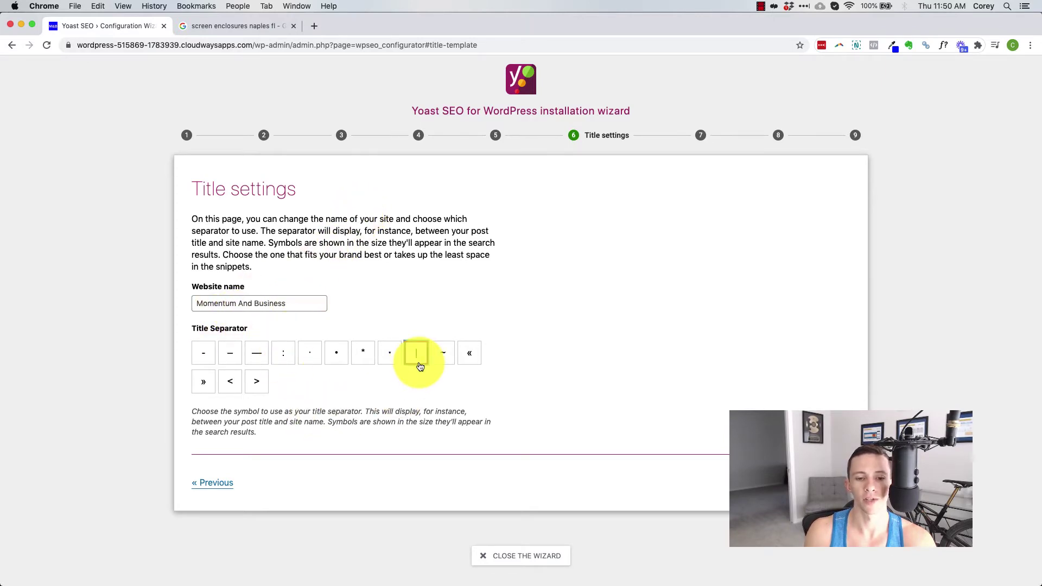
pyautogui.click(203, 356)
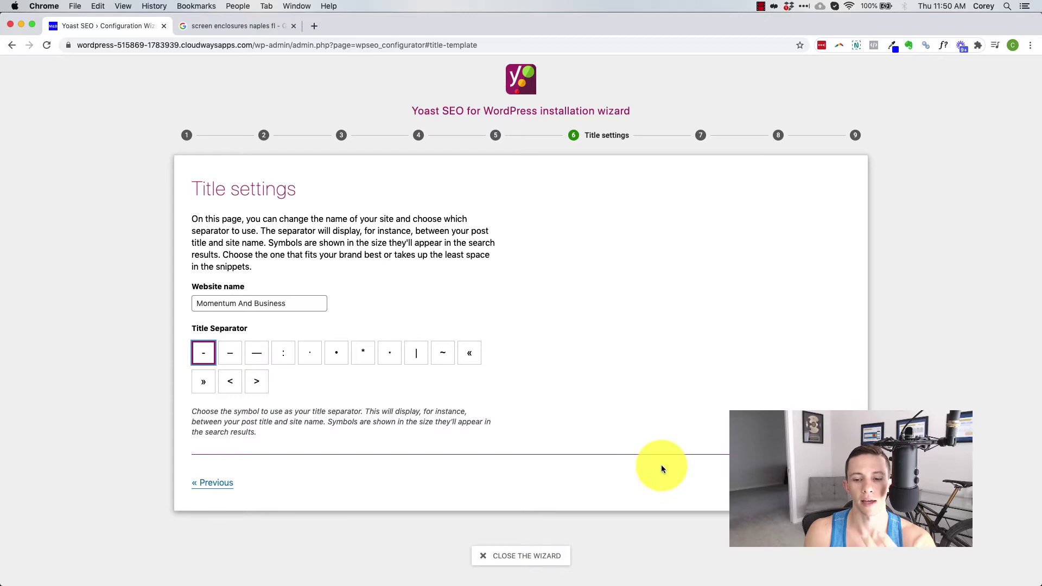
pyautogui.rightClick(836, 489)
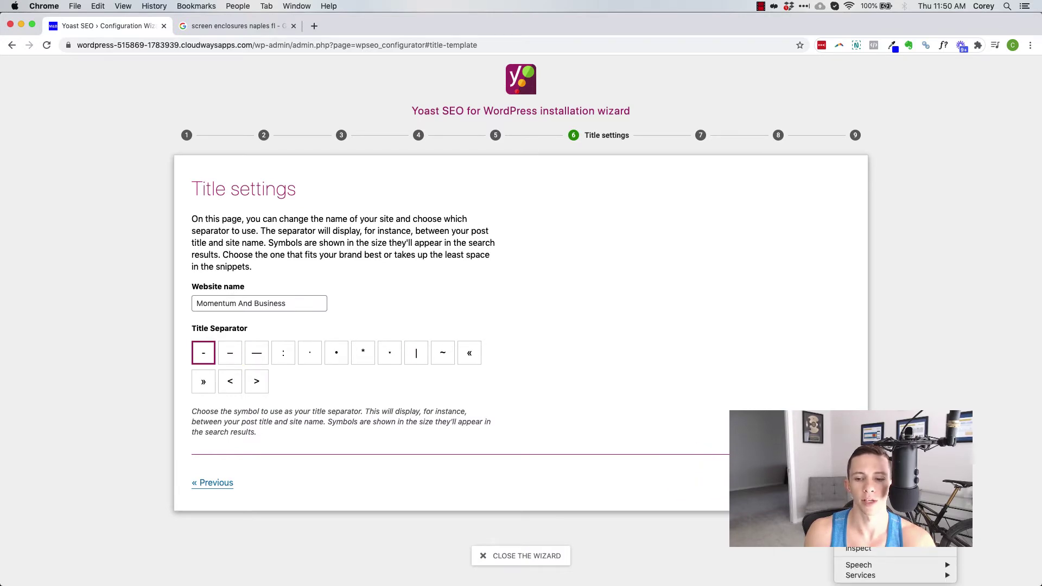
pyautogui.press('Escape')
# Step: Pass the Help us improve and newsletter steps, finish, and close the wizard
pyautogui.click(836, 483)
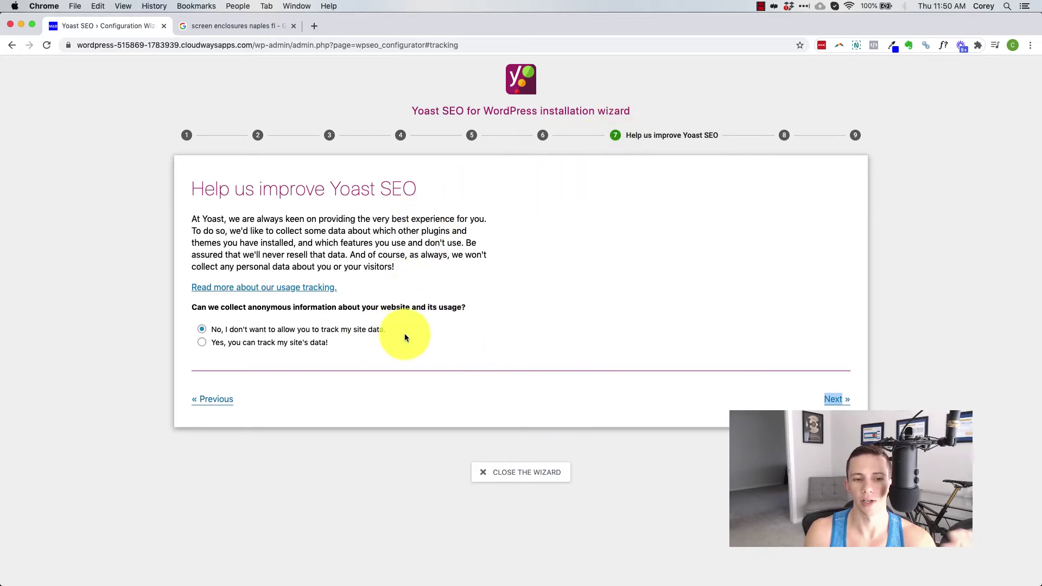
pyautogui.click(836, 400)
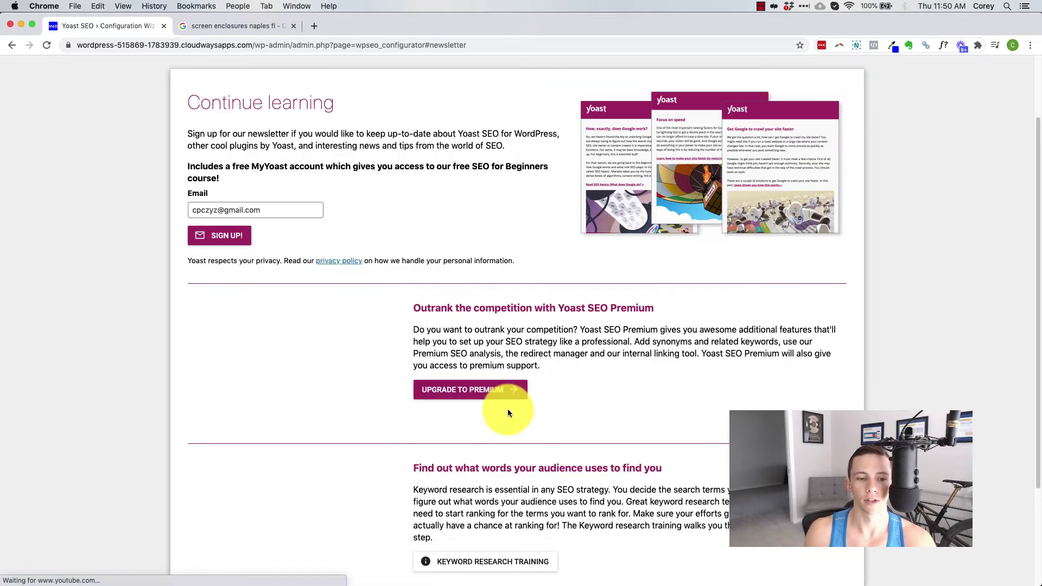
pyautogui.scroll(-3, 291, 360)
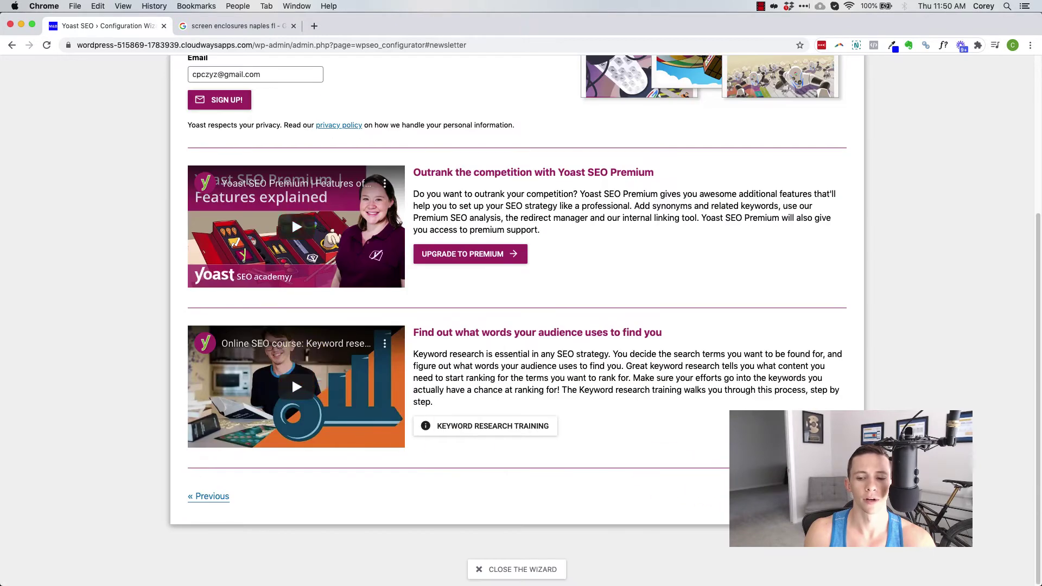
pyautogui.click(831, 496)
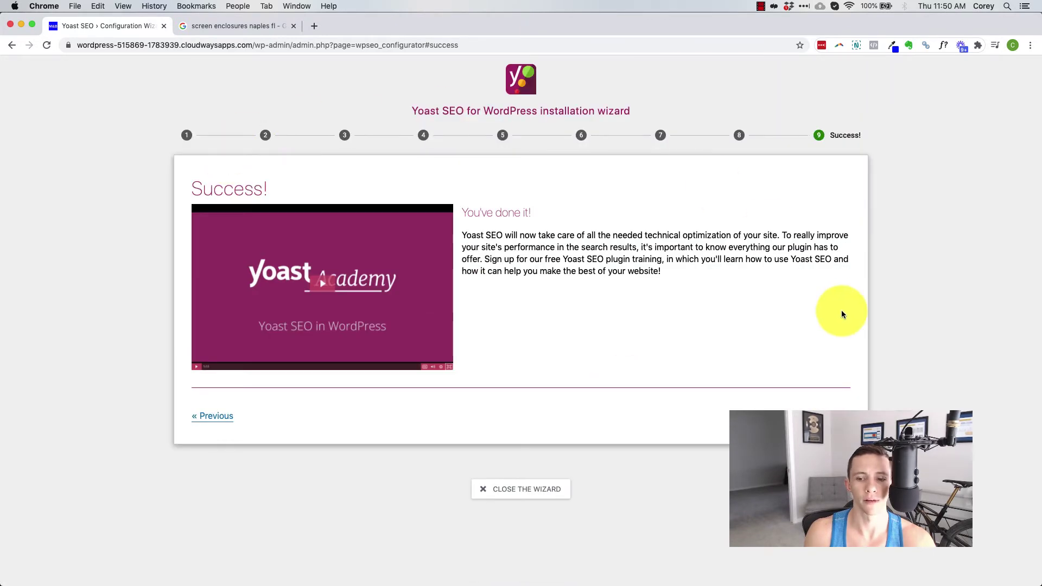
pyautogui.click(841, 407)
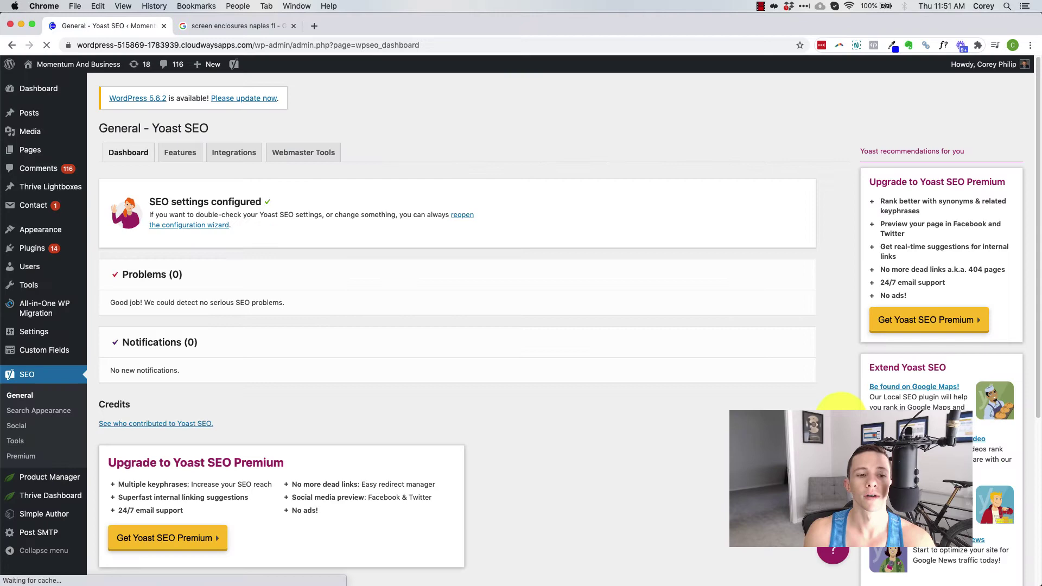
# Step: Open the Yoast Features tab and show the SEO analysis explanation
pyautogui.scroll(-1, 241, 283)
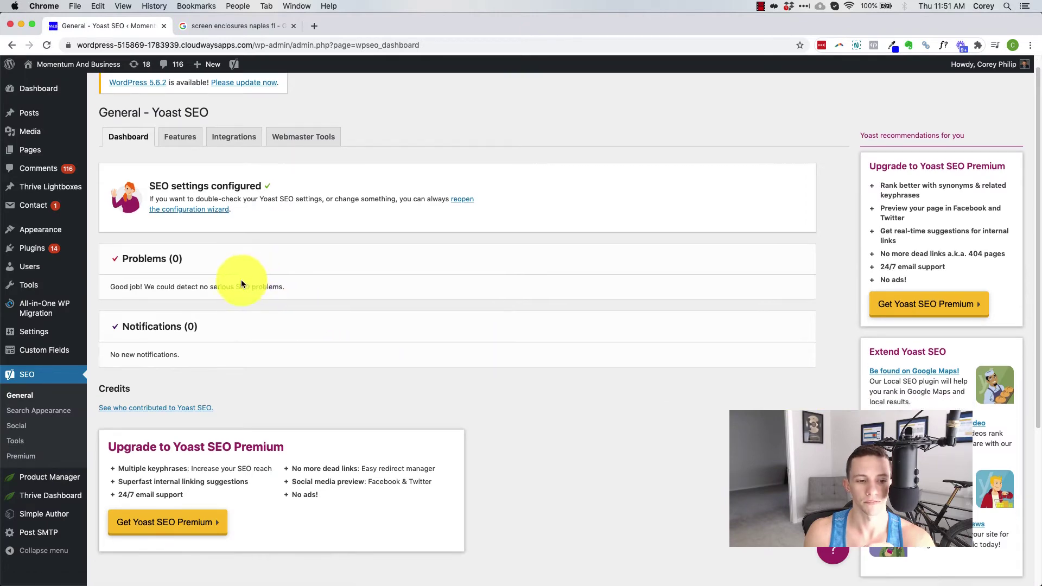
pyautogui.scroll(-4, 433, 475)
pyautogui.scroll(5, 435, 474)
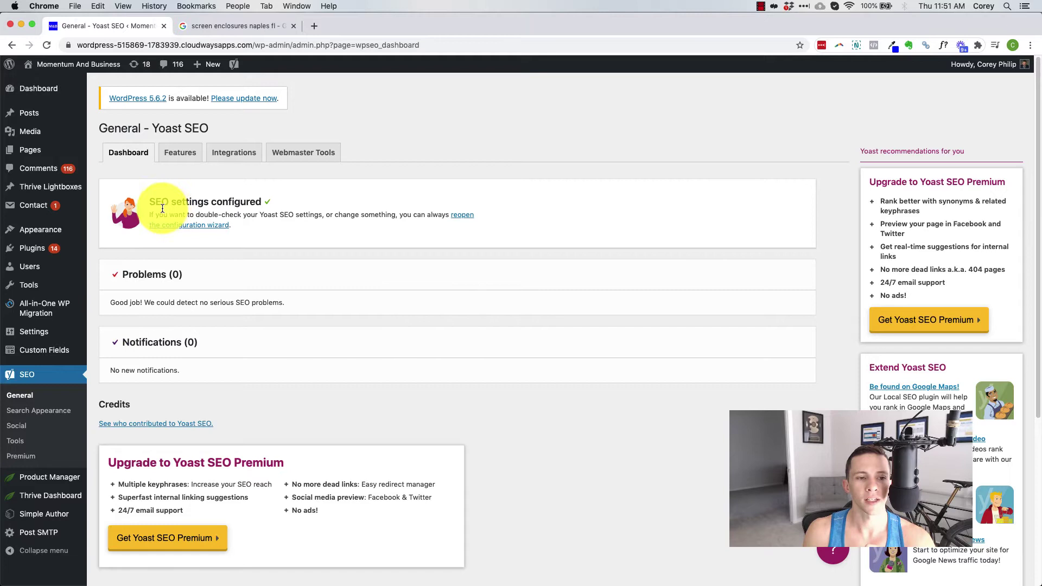
pyautogui.click(180, 159)
pyautogui.scroll(-2, 281, 229)
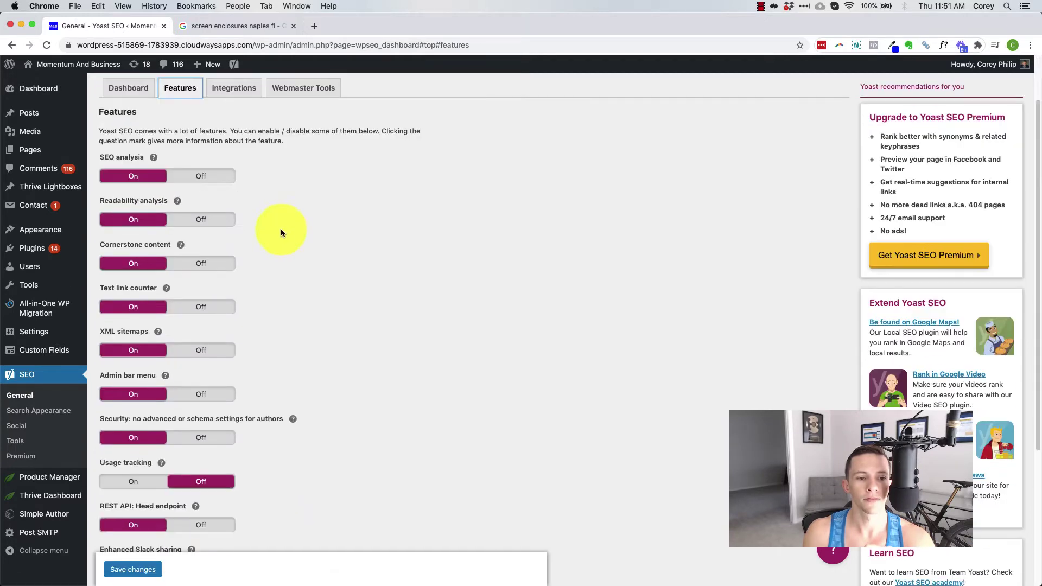
pyautogui.click(155, 158)
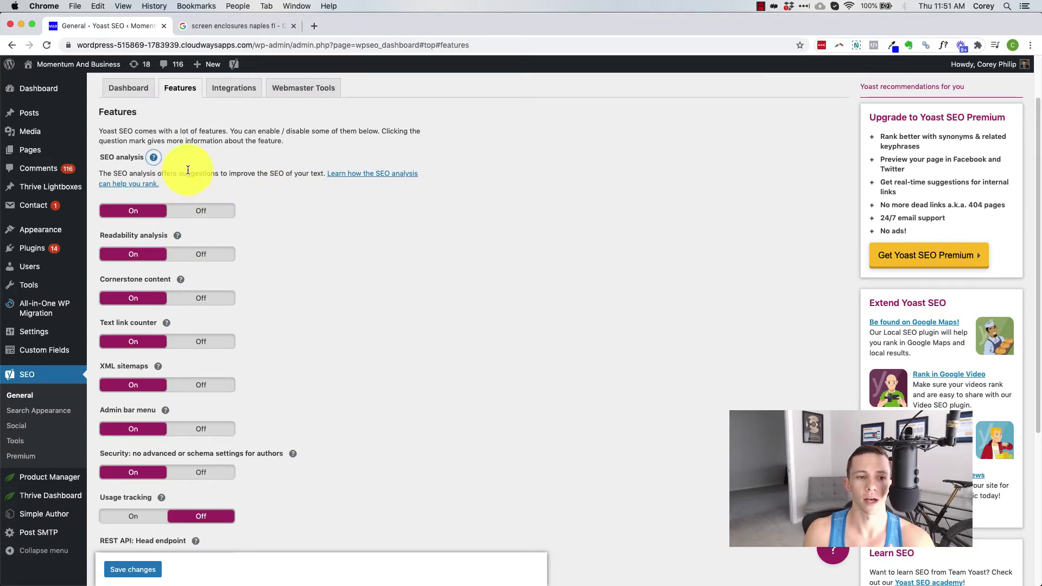
# Step: Show the XML sitemaps explanation and highlight the XML sitemaps heading
pyautogui.scroll(-1, 178, 243)
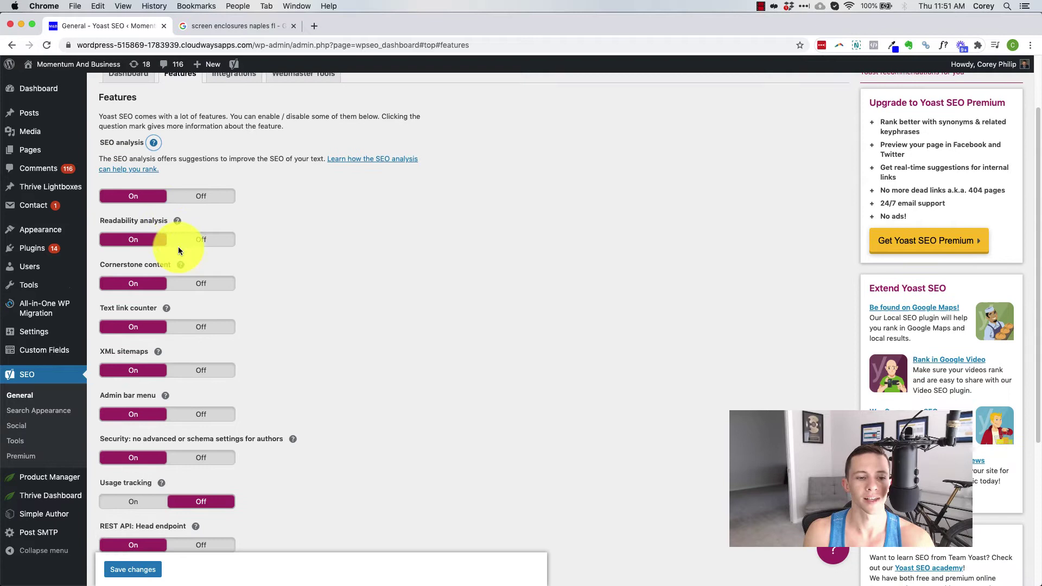
pyautogui.scroll(-3, 217, 287)
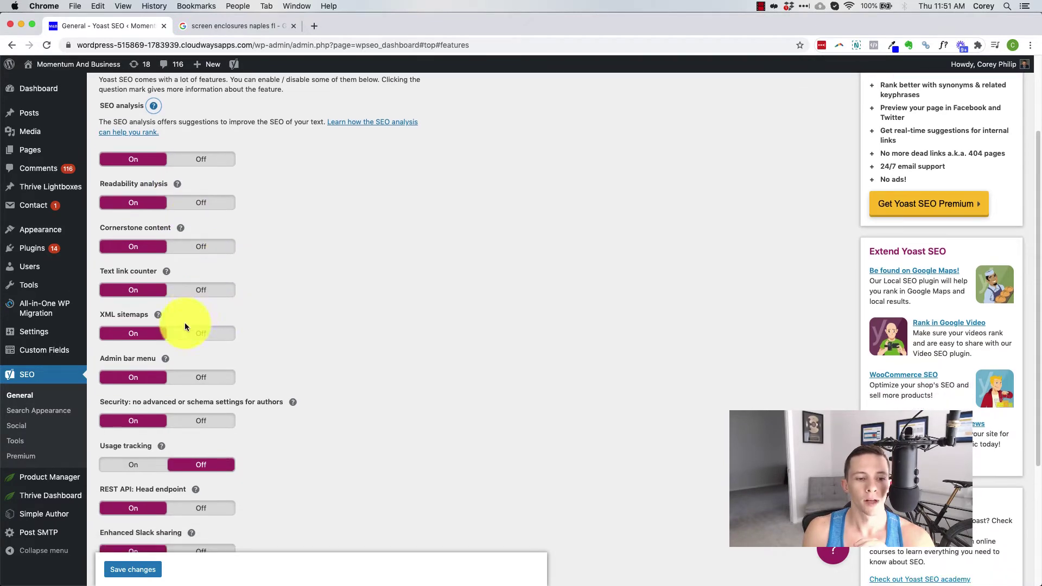
pyautogui.click(158, 315)
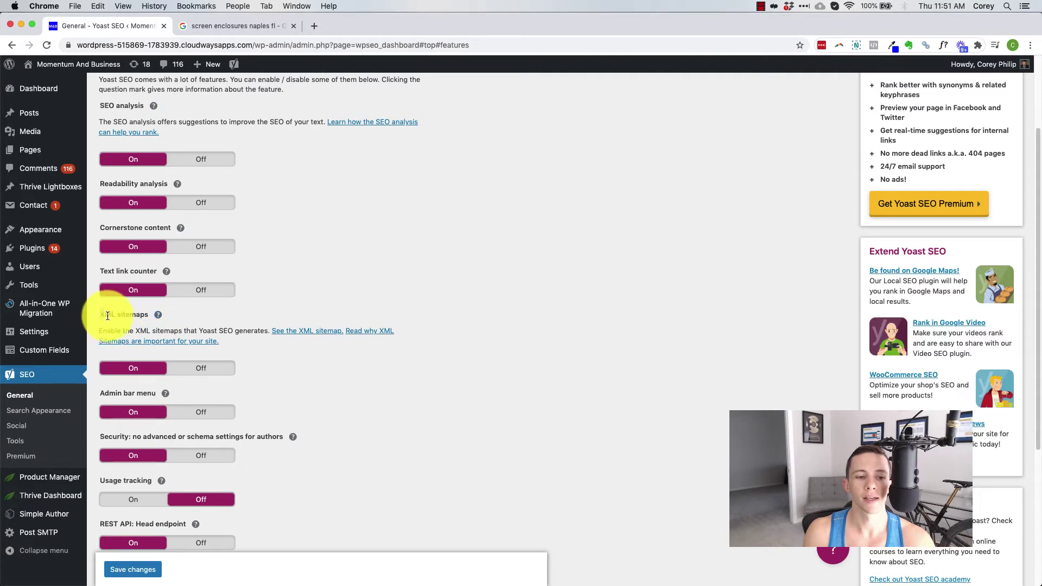
pyautogui.moveTo(100, 315); pyautogui.dragTo(148, 314)
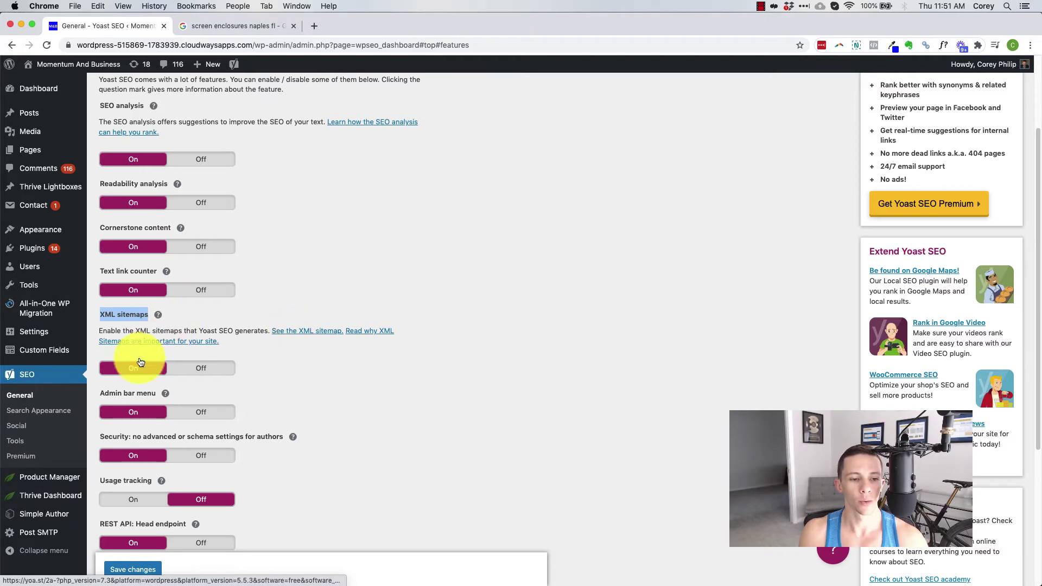
# Step: Open the XML sitemap index in a new tab, copy its URL, and return to Google results
pyautogui.click(295, 331)
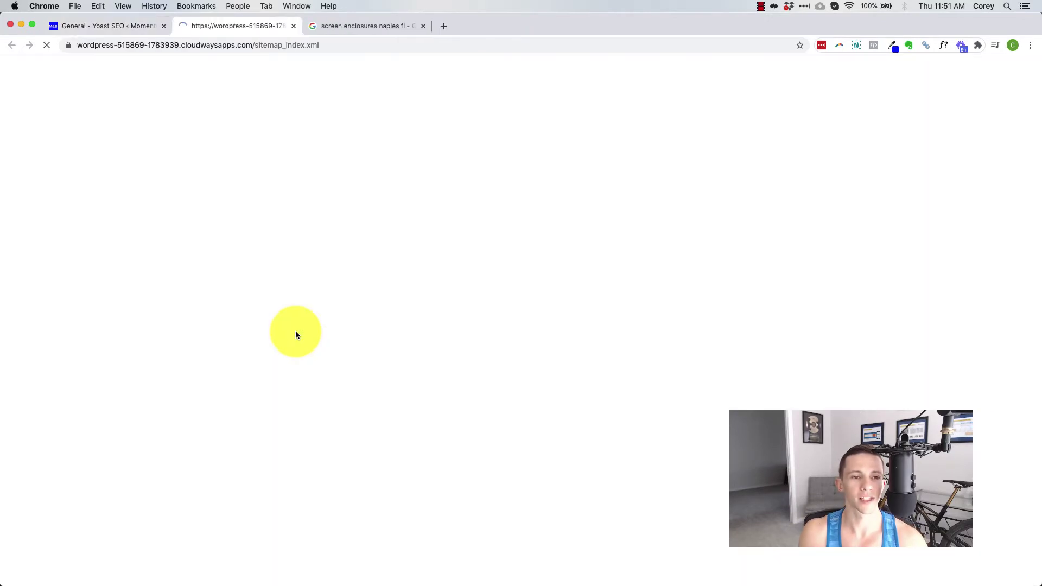
pyautogui.click(331, 45)
pyautogui.rightClick(151, 48)
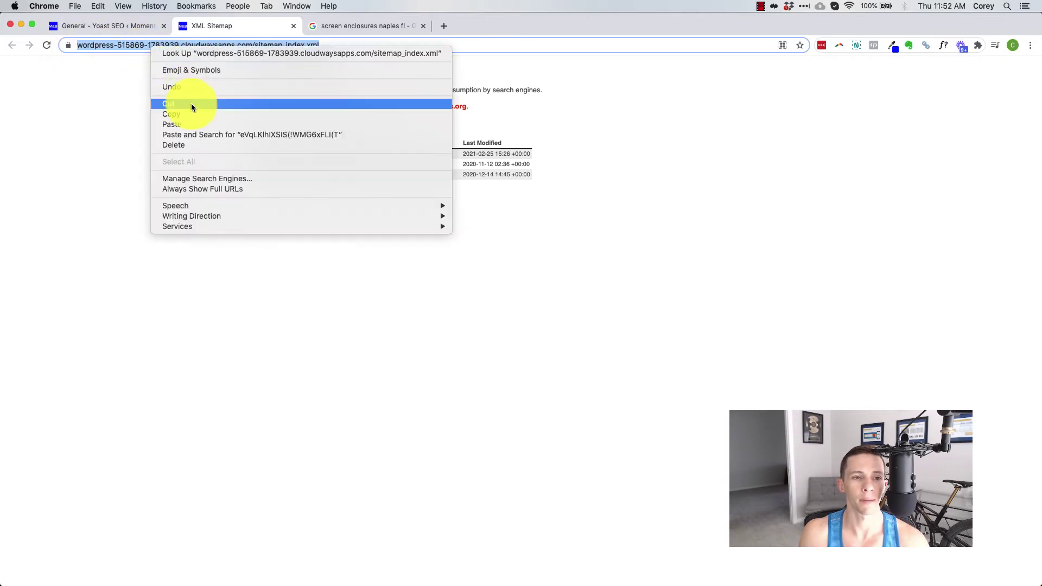
pyautogui.click(183, 113)
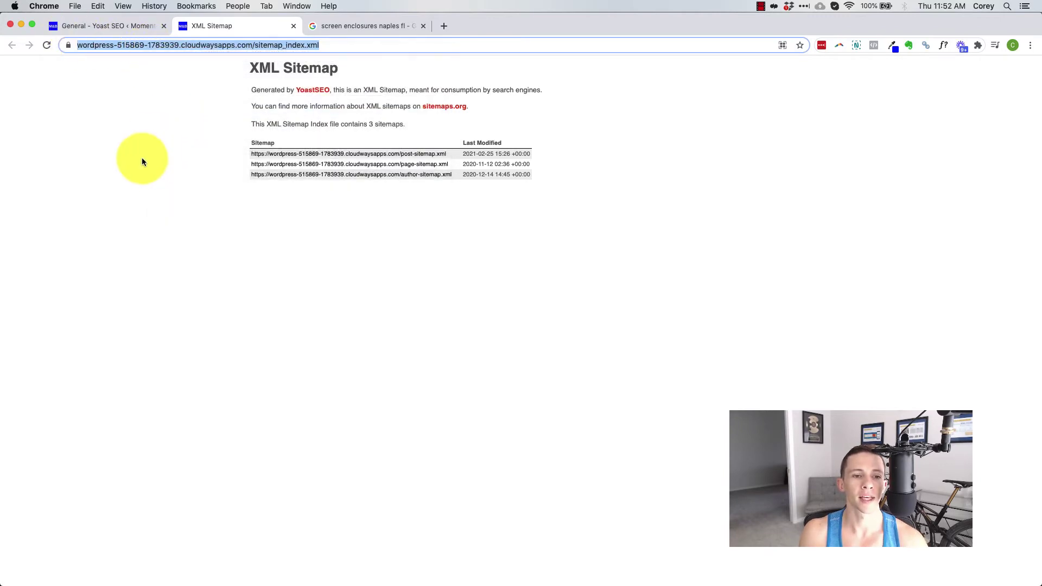
pyautogui.click(352, 27)
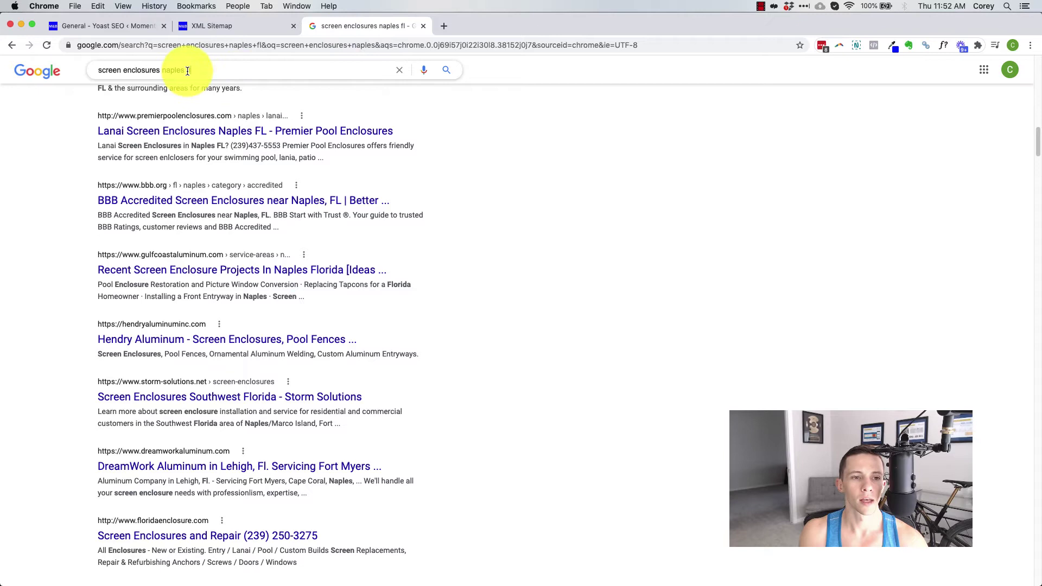
# Step: Search Google for 'google search console' and open Search Console for the site
pyautogui.tripleClick(163, 69)
pyautogui.write('google search')
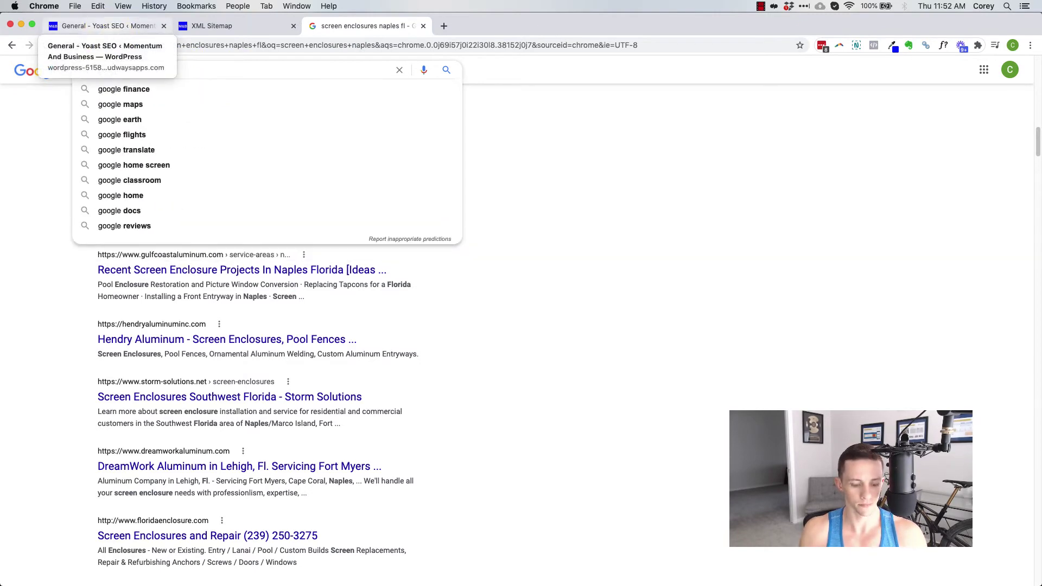
pyautogui.write(' console')
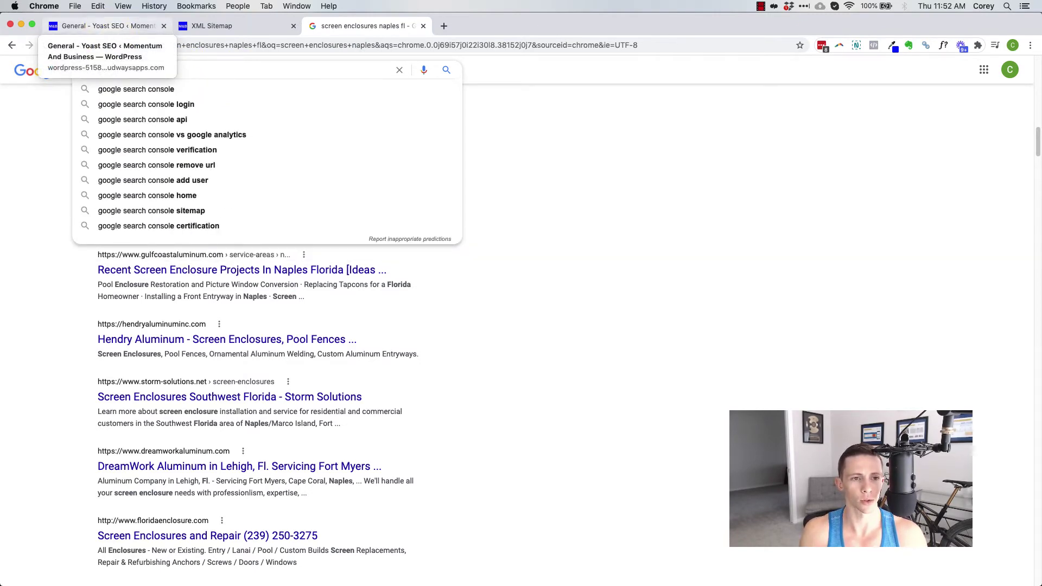
pyautogui.press('Return')
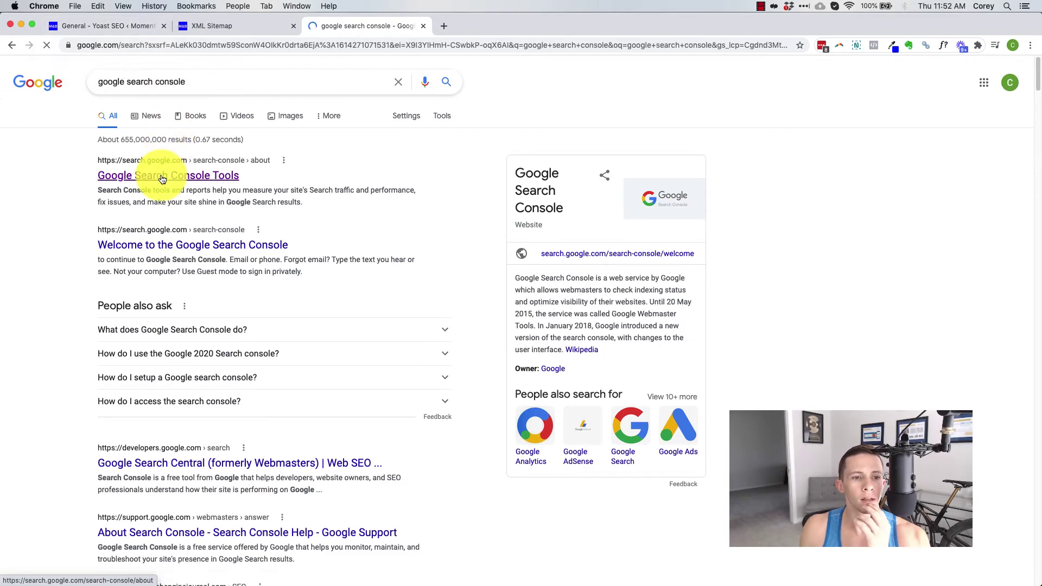
pyautogui.click(159, 175)
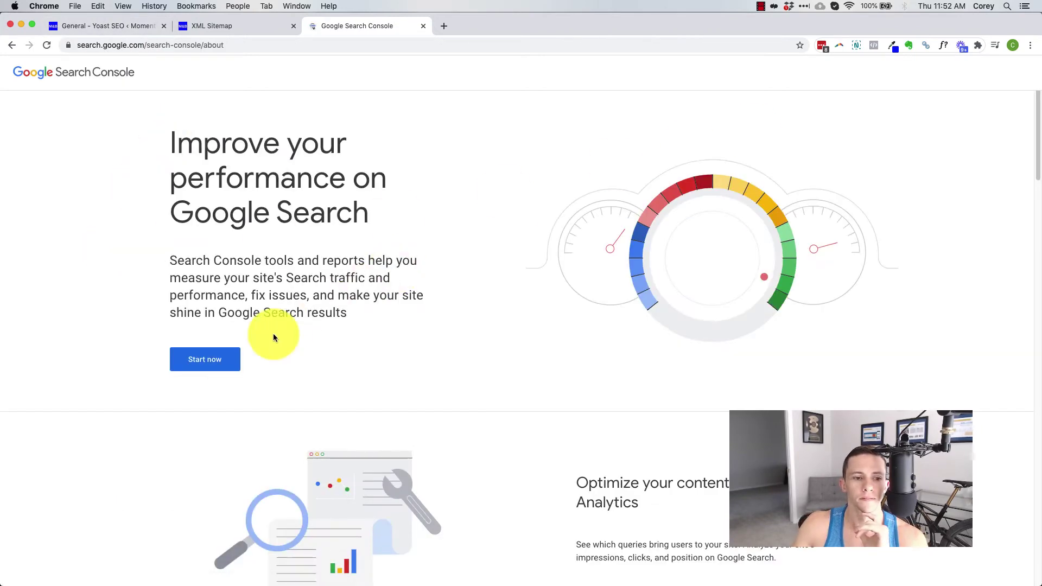
pyautogui.click(200, 371)
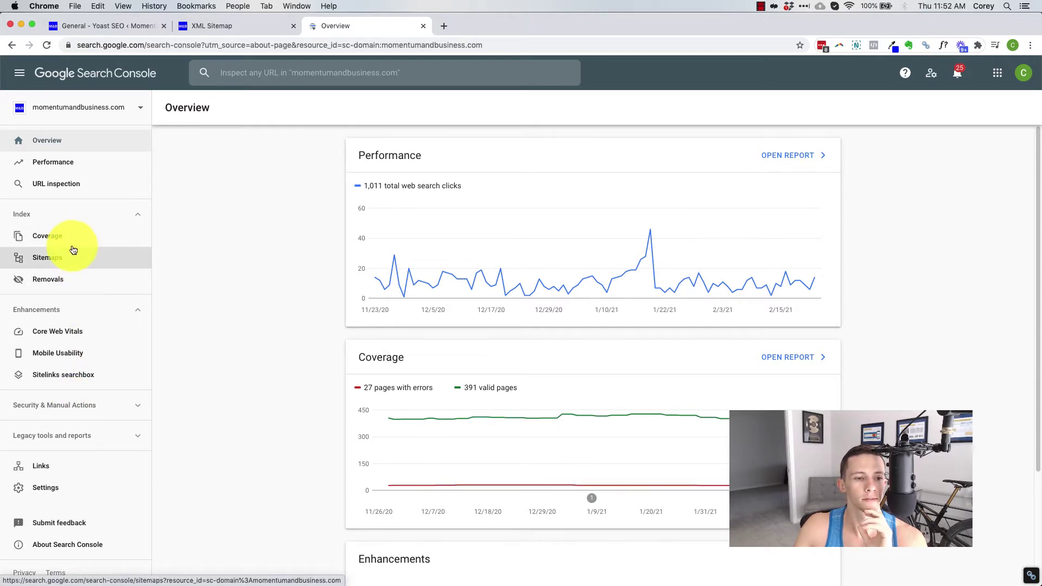
# Step: Go to the Sitemaps report and paste the sitemap_index.xml address as a new sitemap
pyautogui.click(68, 242)
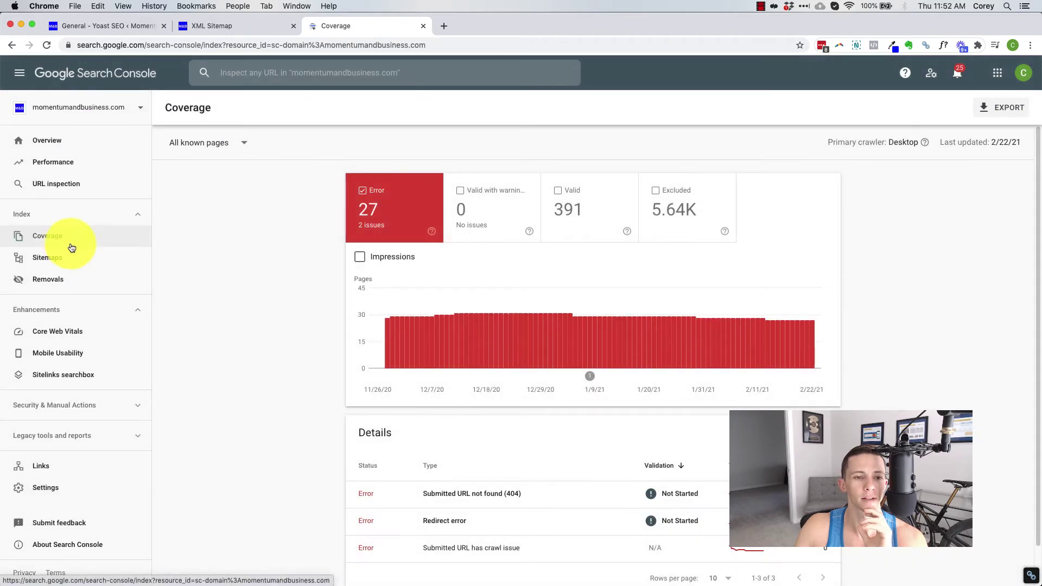
pyautogui.click(87, 263)
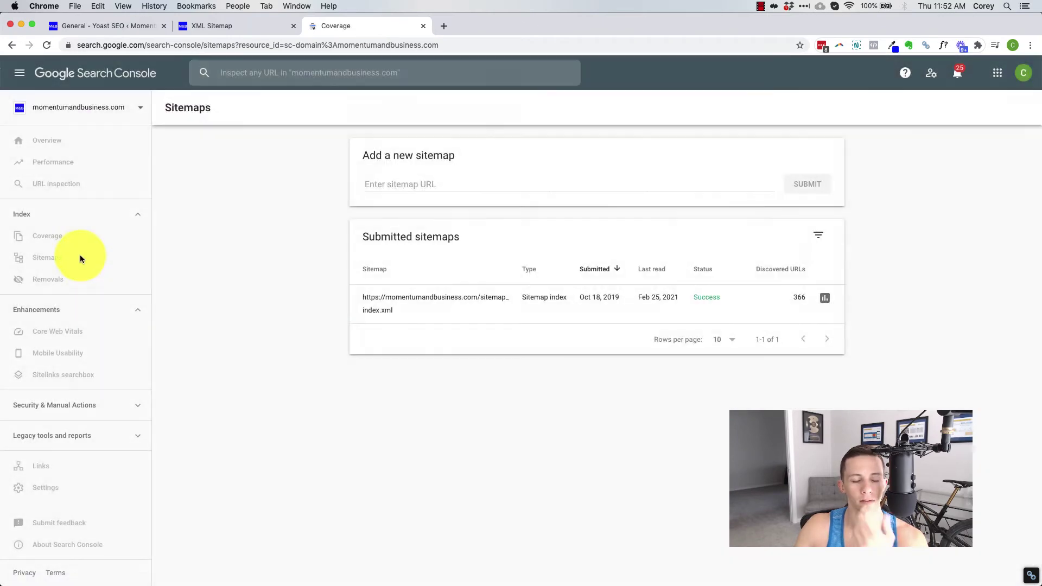
pyautogui.click(406, 184)
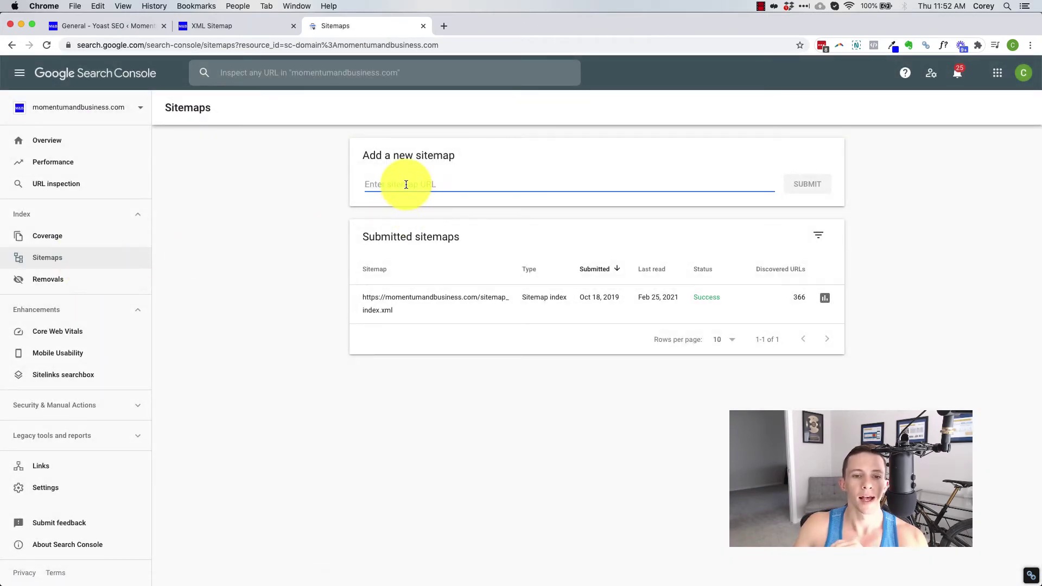
pyautogui.press('super+v')
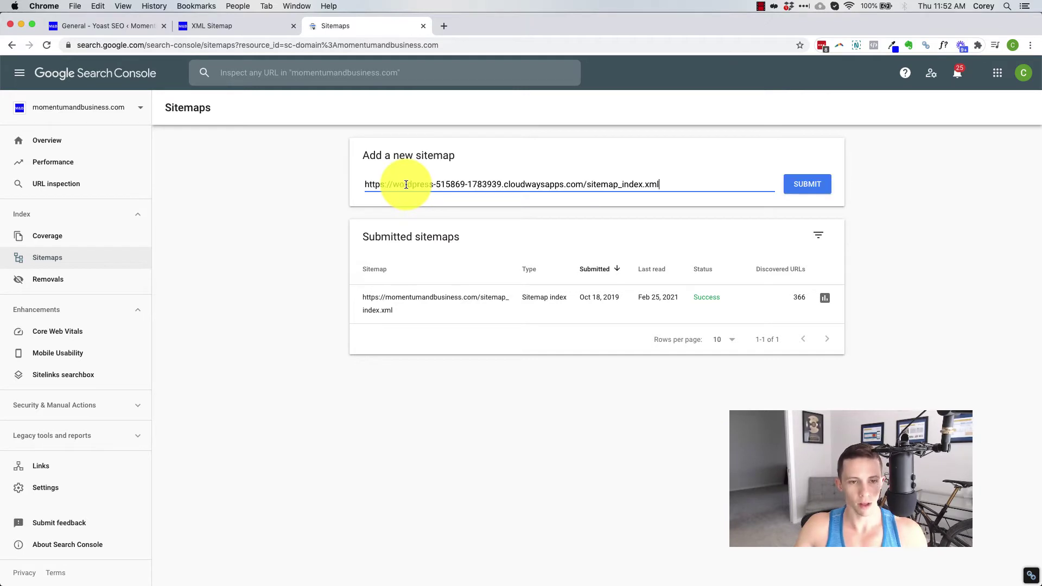
# Step: Return from the XML sitemap page to the Yoast SEO settings page
pyautogui.click(249, 25)
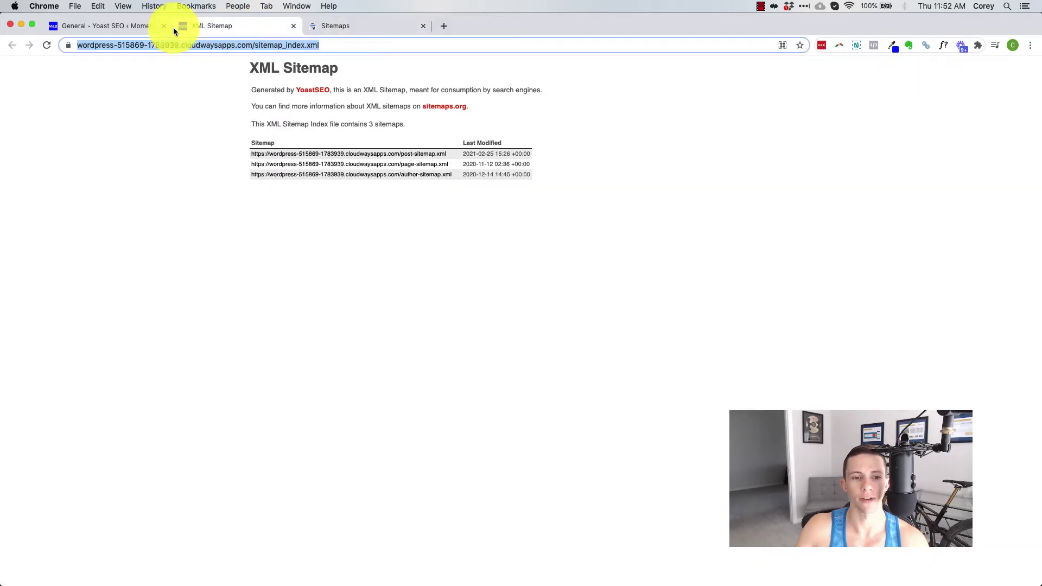
pyautogui.click(128, 27)
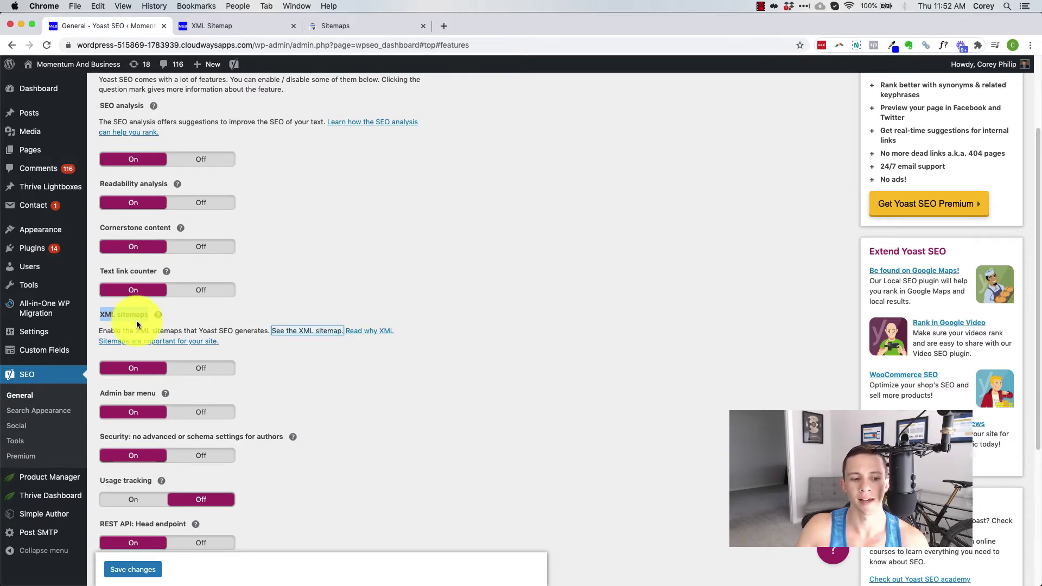
pyautogui.scroll(-2, 269, 330)
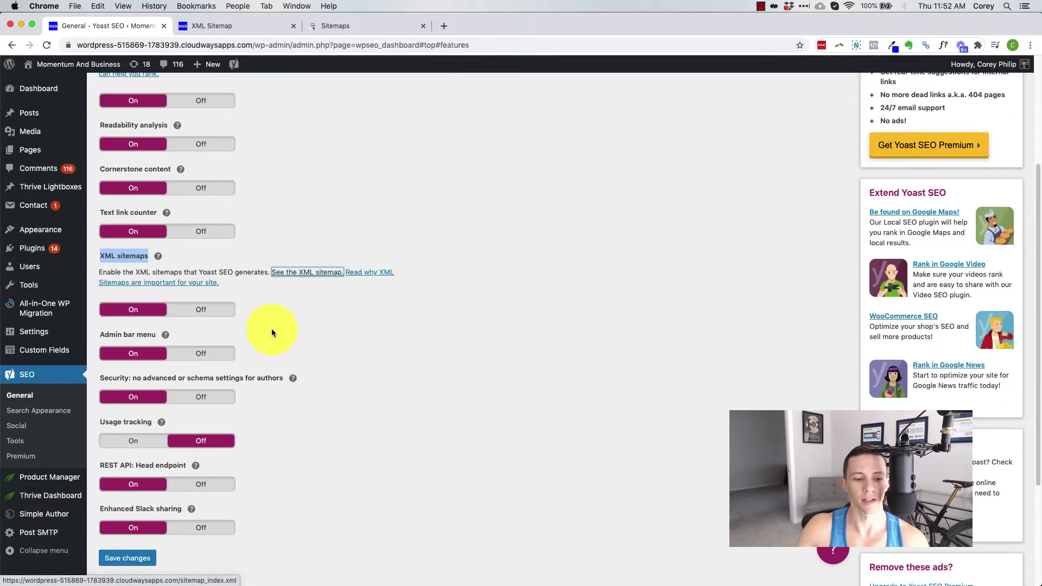
pyautogui.scroll(-2, 288, 336)
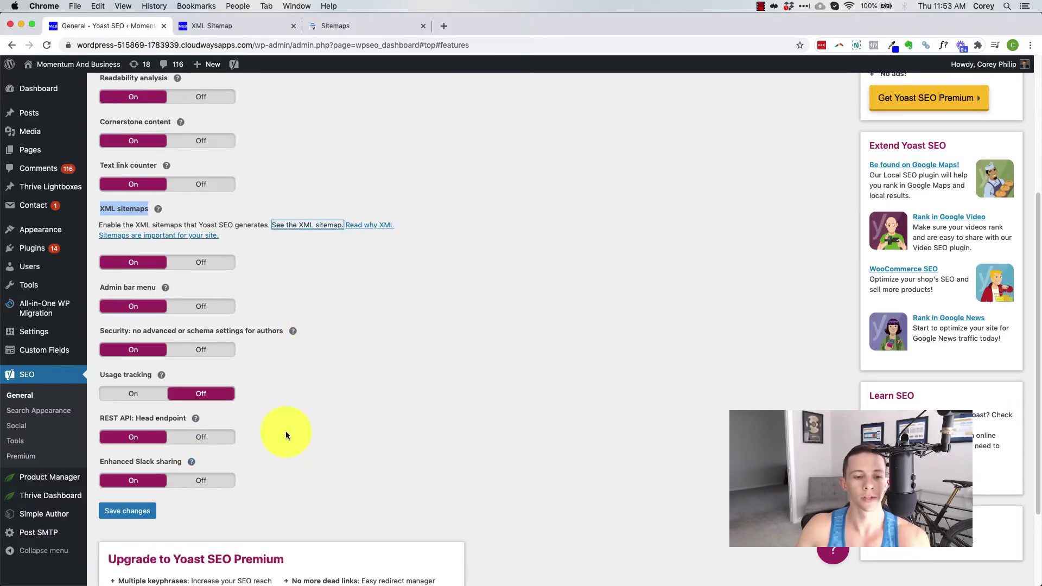
pyautogui.scroll(5, 248, 437)
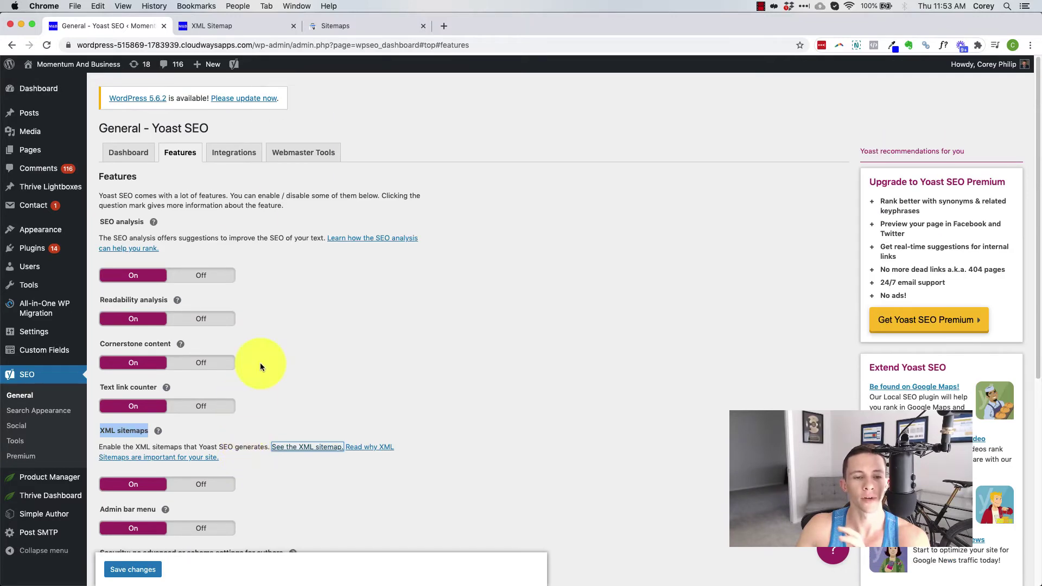
# Step: Toggle the Ryte explanation on the Integrations tab, then open Webmaster Tools
pyautogui.click(245, 152)
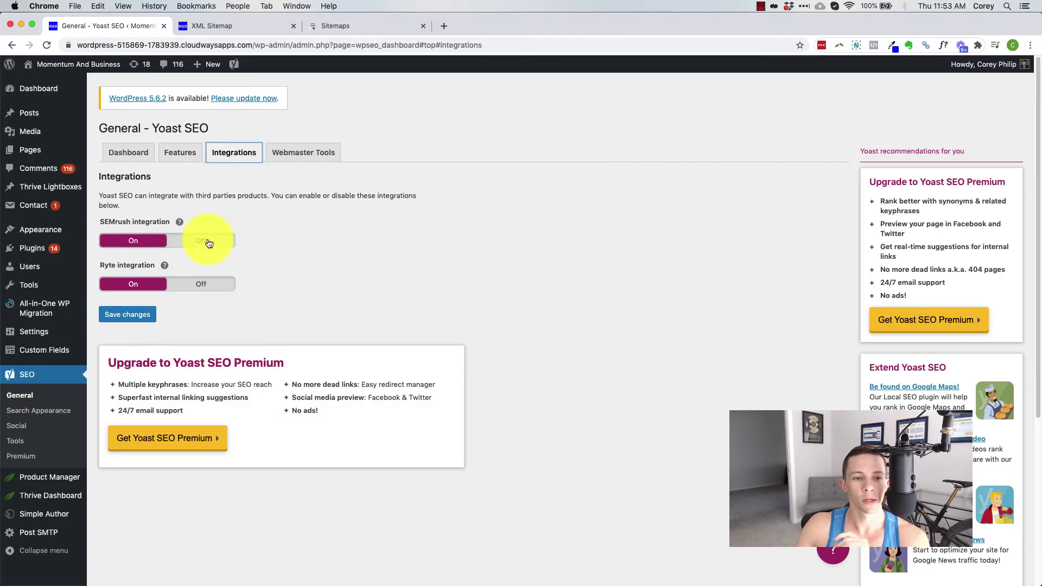
pyautogui.click(166, 265)
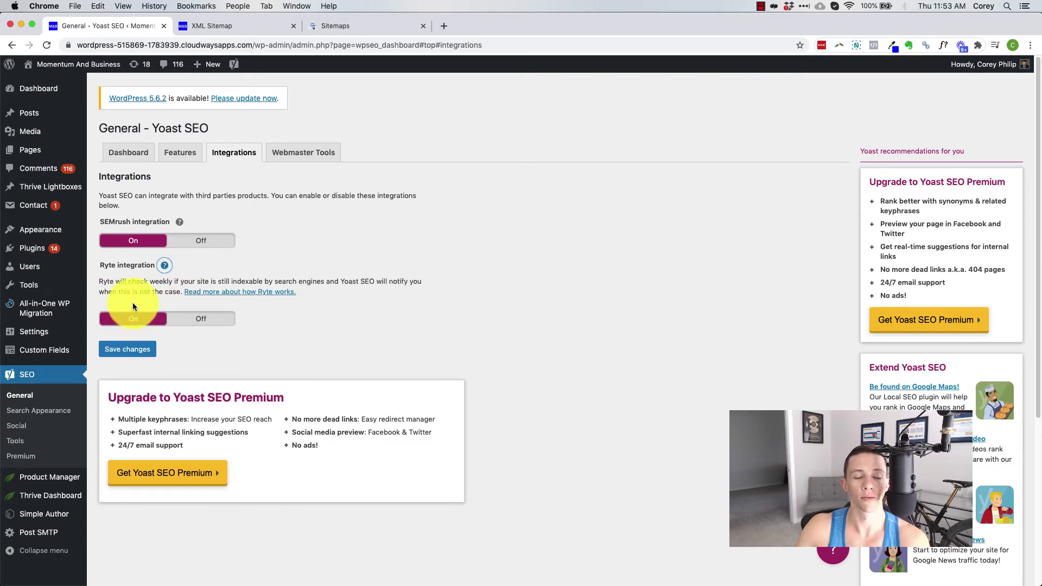
pyautogui.click(164, 265)
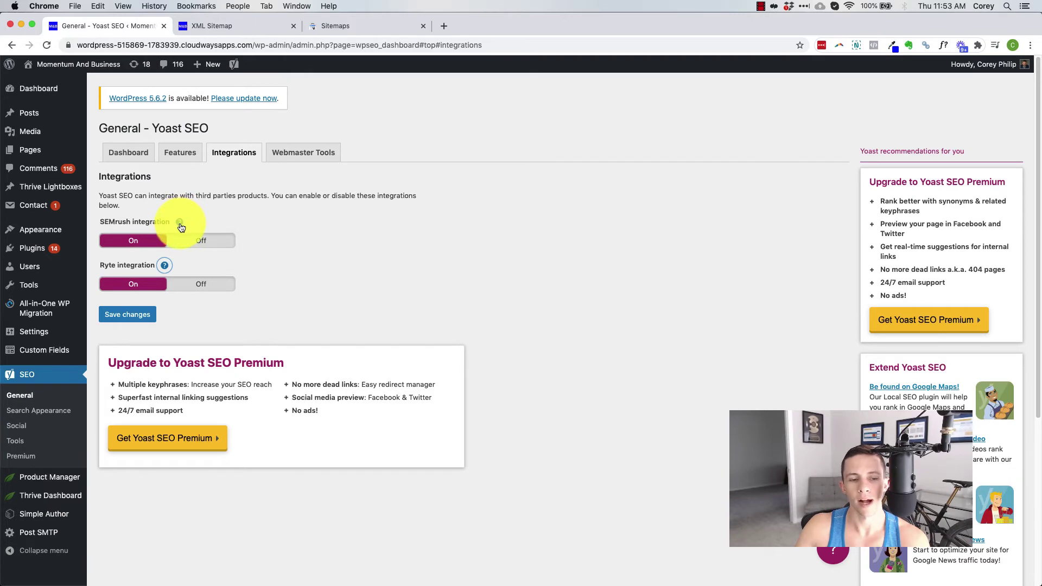
pyautogui.click(300, 151)
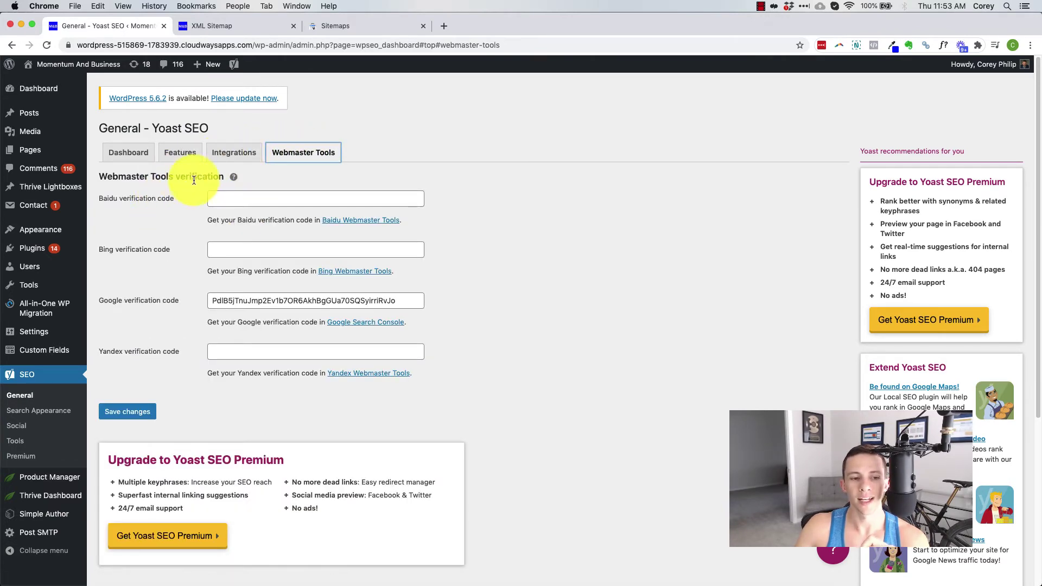
# Step: Highlight the Google verification code, glance at Features, then open SEO > Search Appearance
pyautogui.scroll(-5, 244, 302)
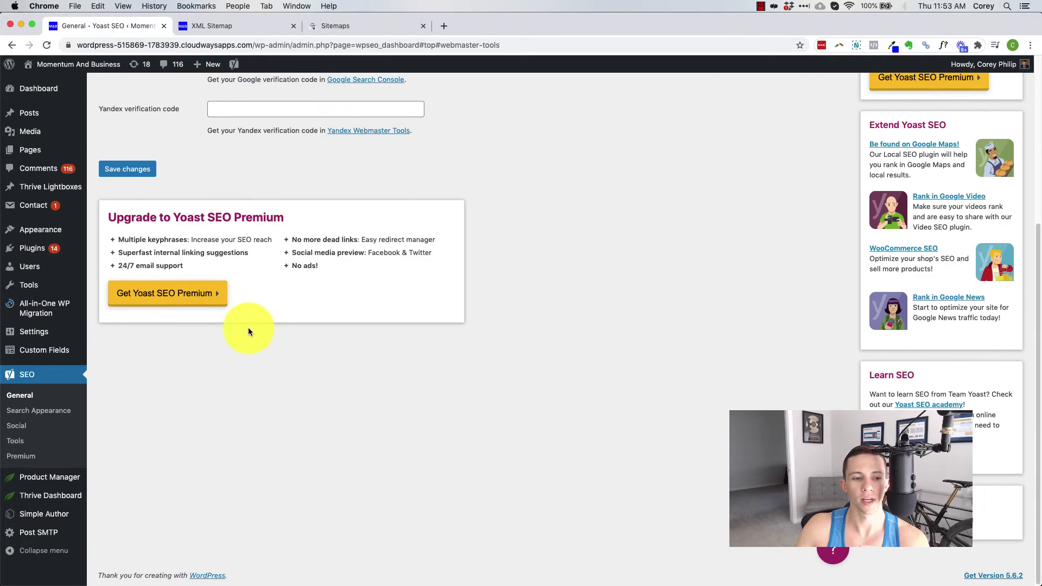
pyautogui.scroll(4, 248, 326)
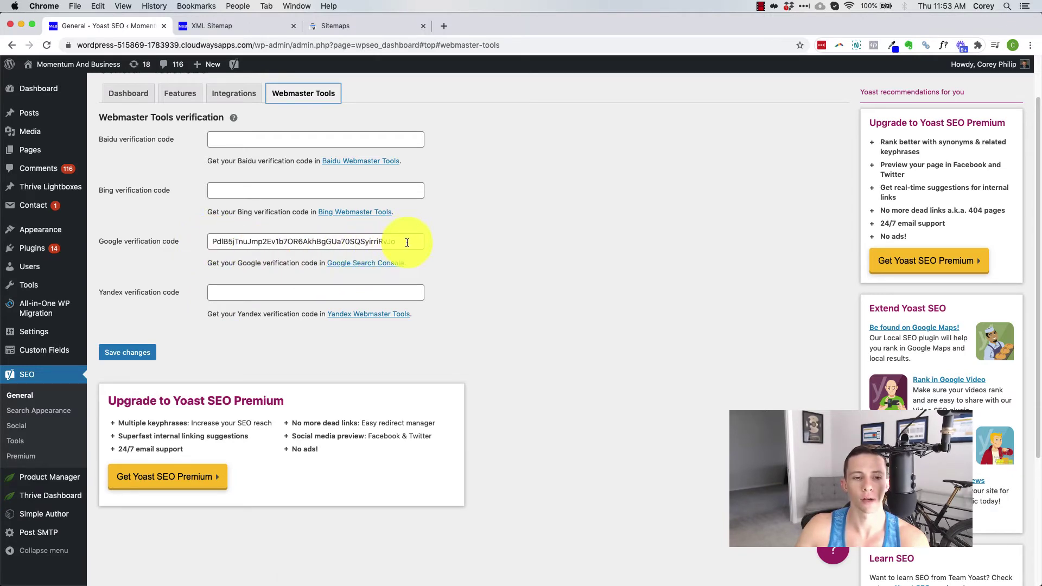
pyautogui.moveTo(407, 241); pyautogui.dragTo(204, 241)
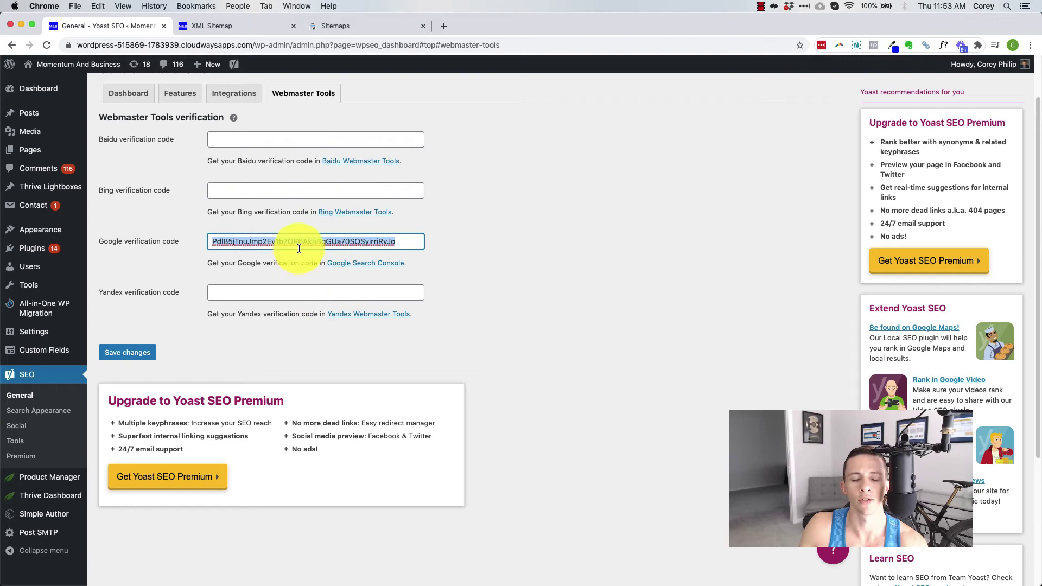
pyautogui.click(181, 93)
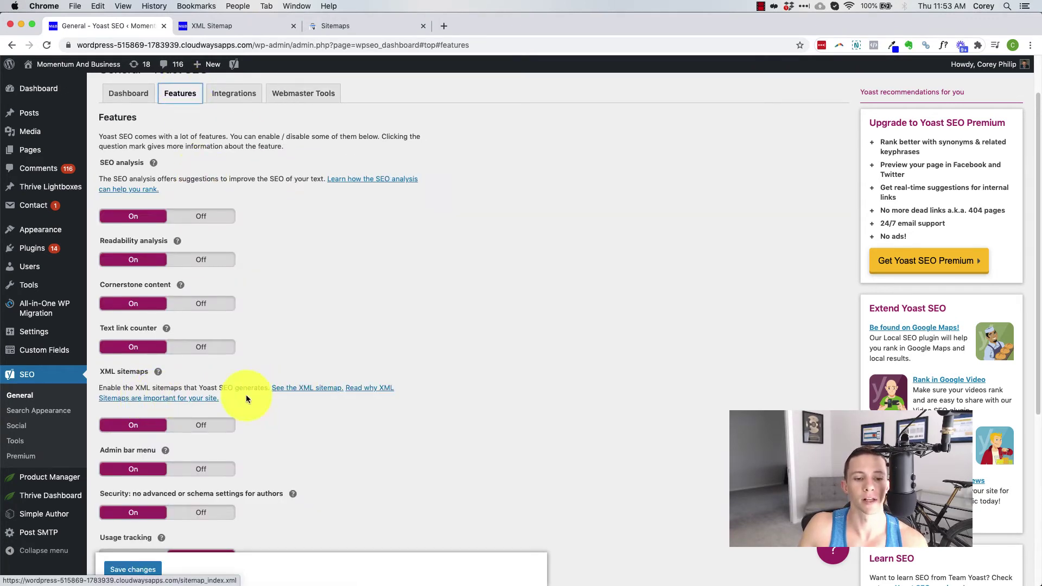
pyautogui.click(285, 91)
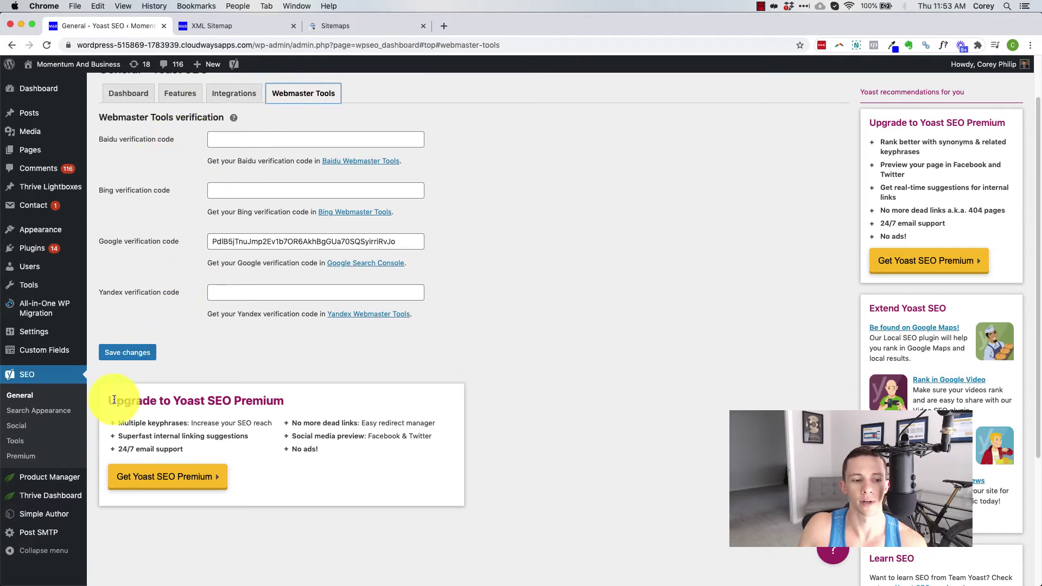
pyautogui.click(63, 416)
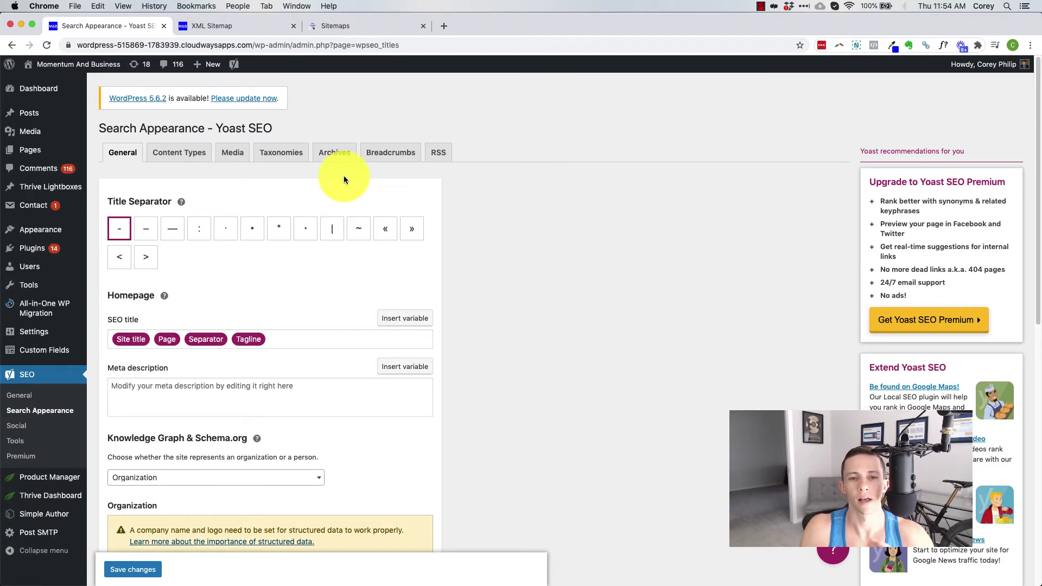
# Step: Review the Posts settings on the Content Types tab, then bring up the context menu for Posts > Add New
pyautogui.scroll(-5, 304, 207)
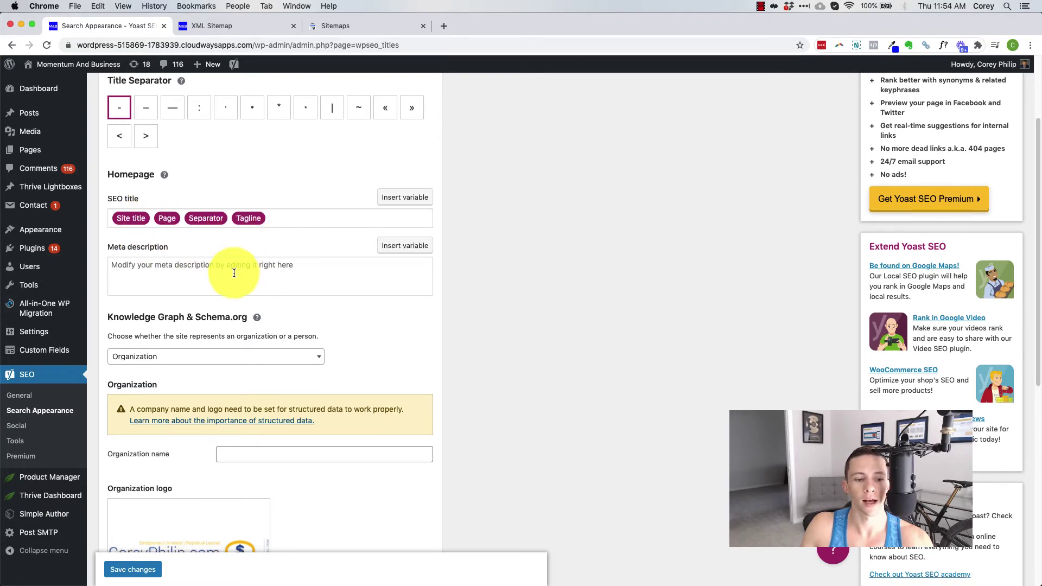
pyautogui.scroll(-6, 328, 339)
pyautogui.scroll(10, 328, 351)
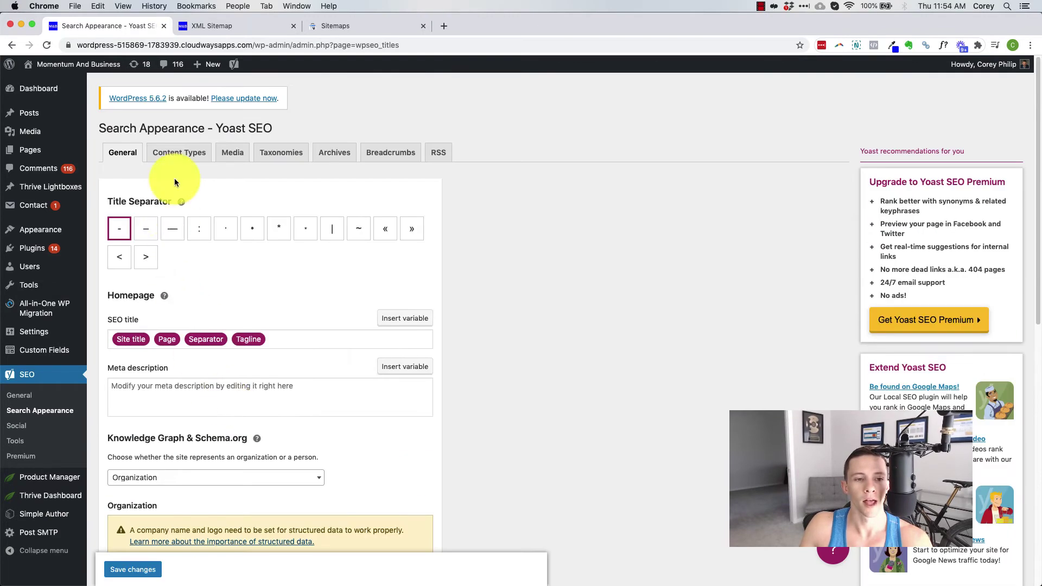
pyautogui.click(180, 154)
pyautogui.scroll(-3, 255, 239)
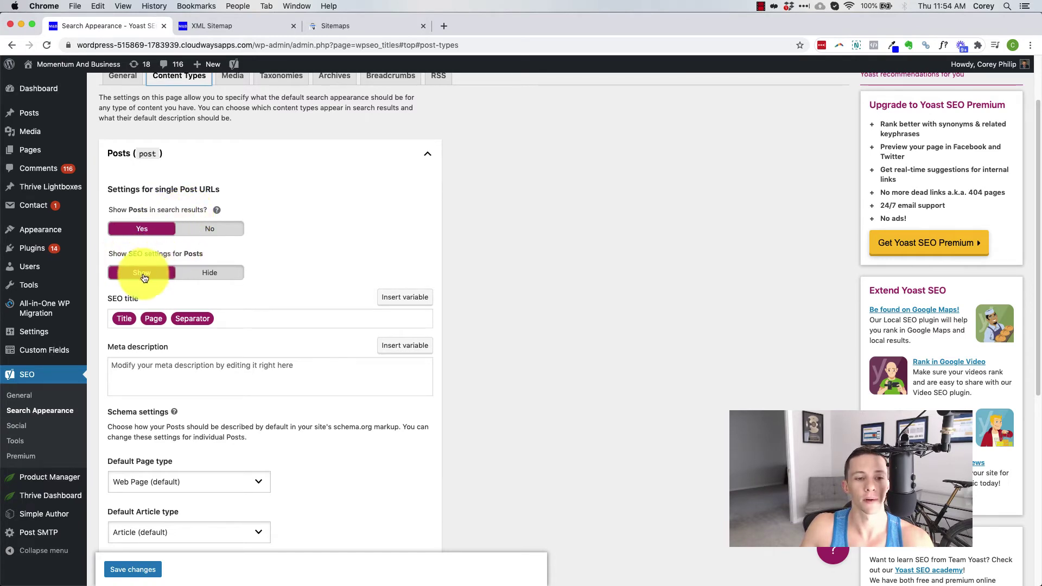
pyautogui.moveTo(37, 119)
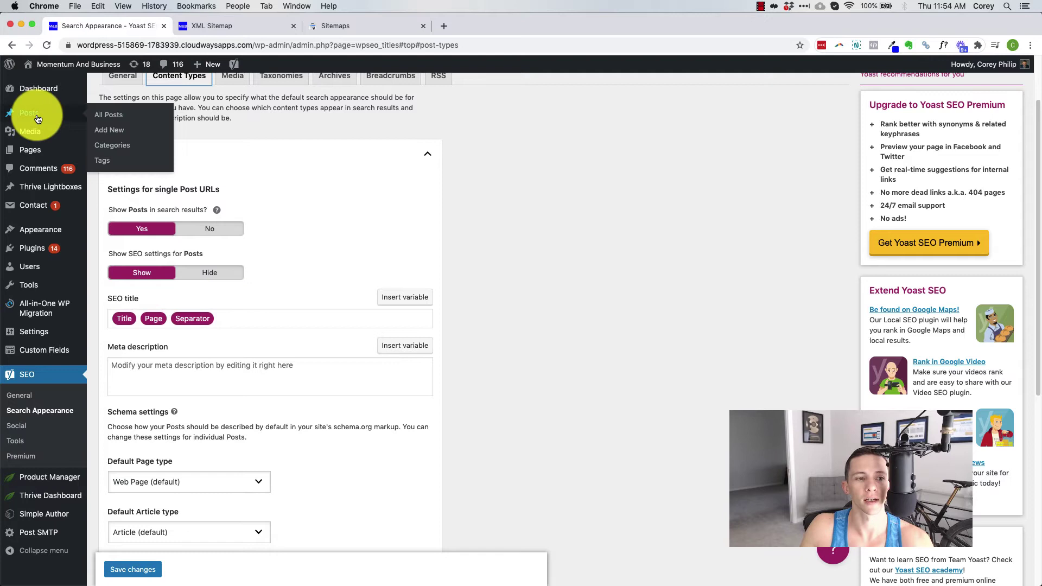
pyautogui.rightClick(109, 130)
# Step: Open a new post editor in another tab, dismiss its welcome dialog, then return to Search Appearance
pyautogui.click(117, 135)
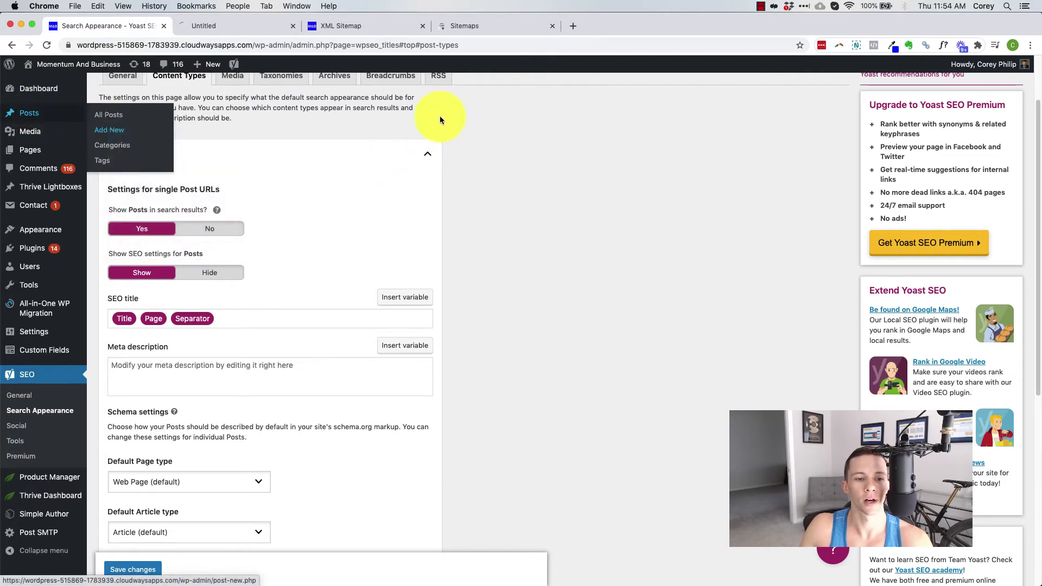
pyautogui.click(223, 28)
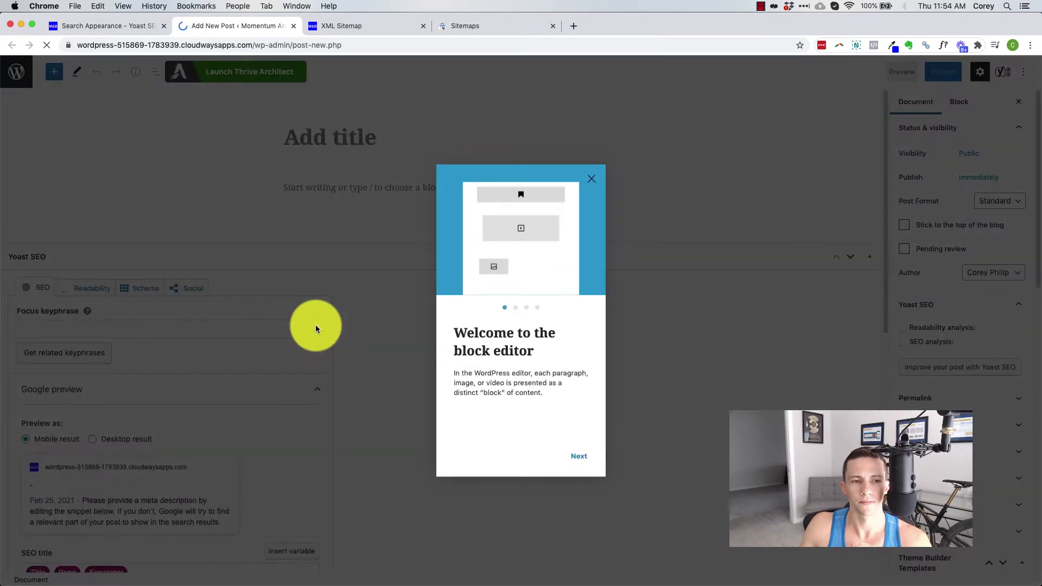
pyautogui.click(592, 179)
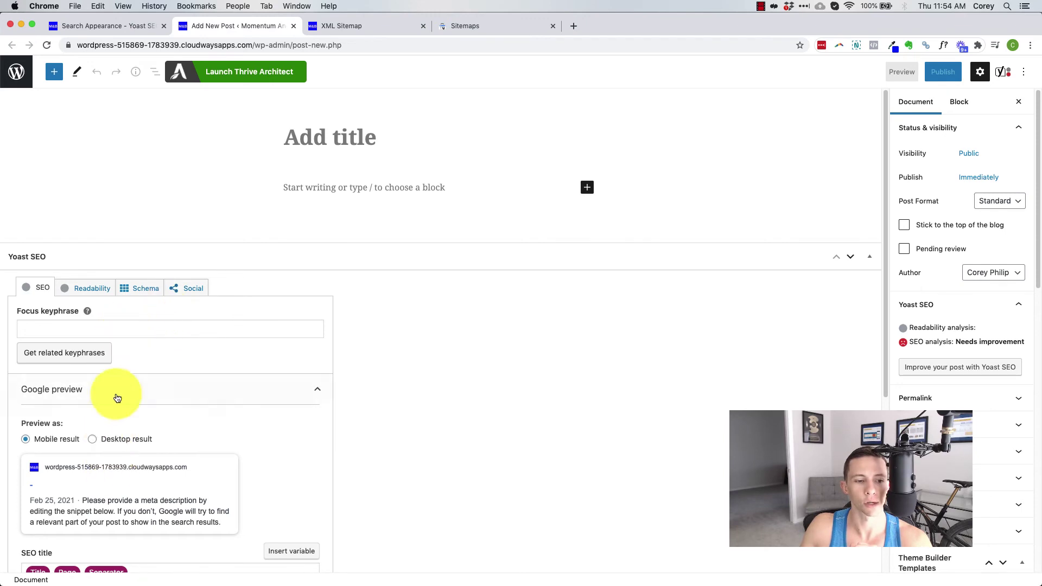
pyautogui.scroll(-5, 128, 458)
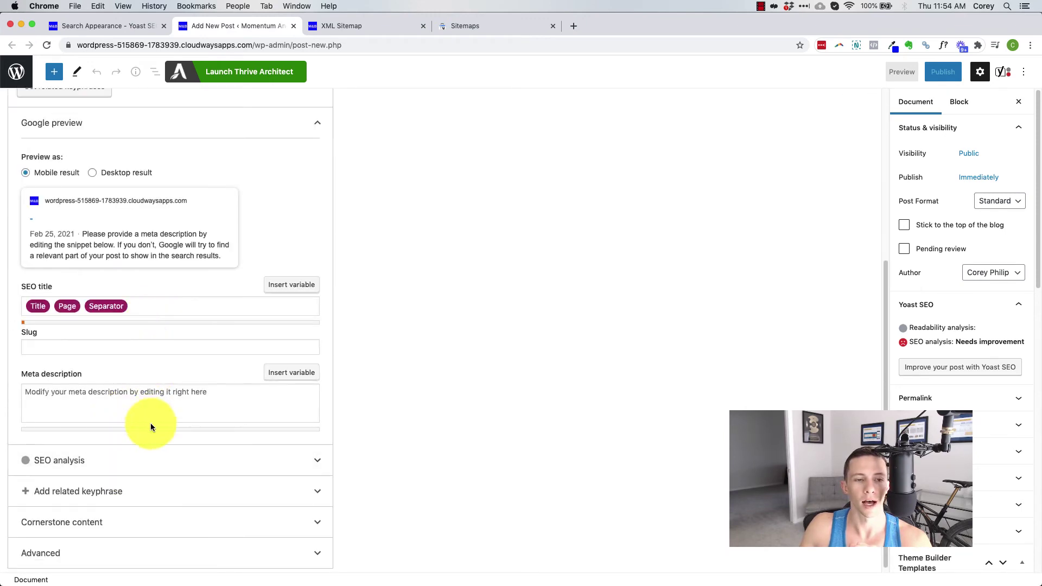
pyautogui.scroll(5, 190, 384)
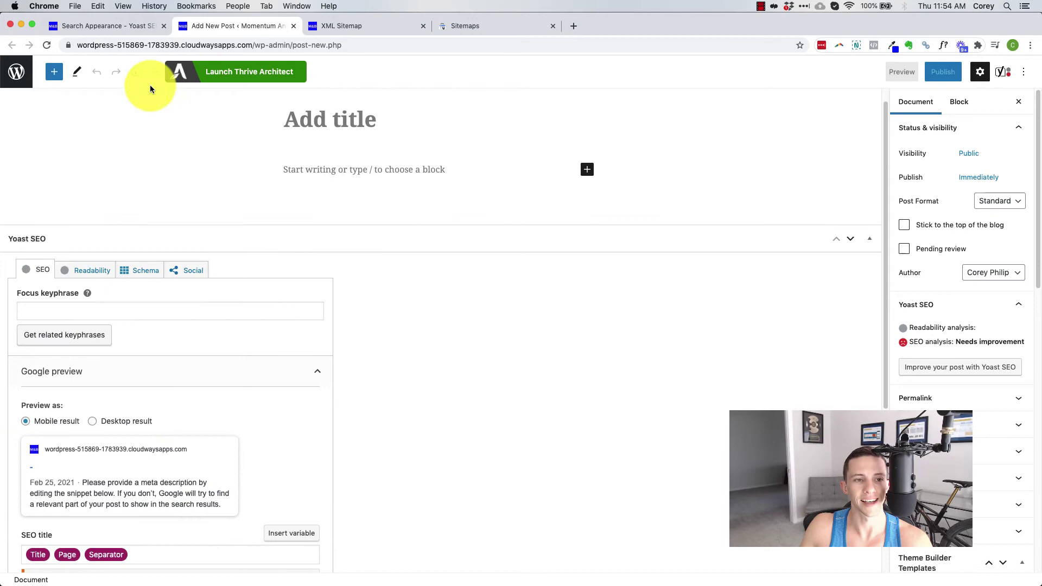
pyautogui.click(124, 24)
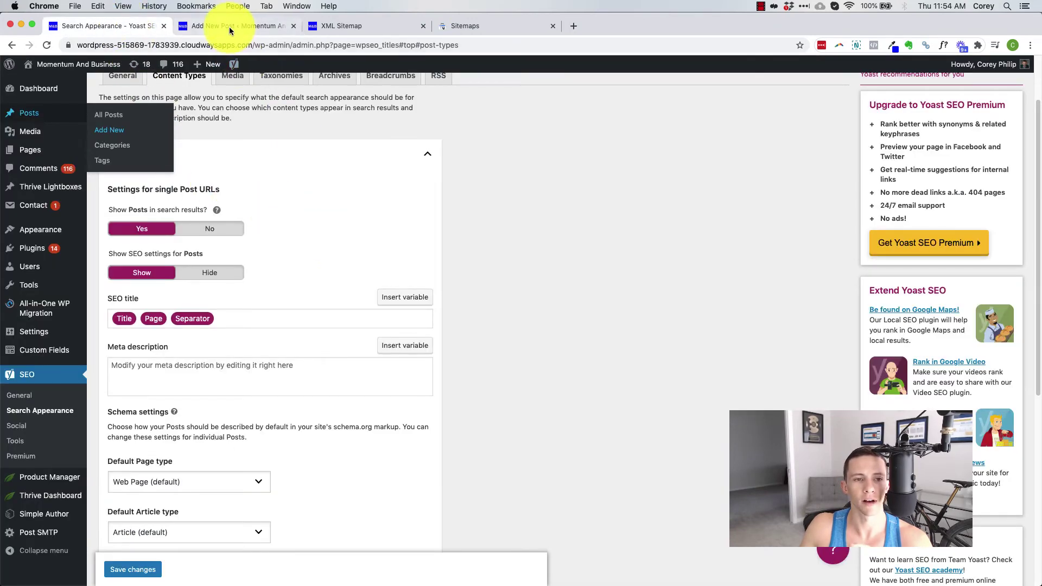
# Step: Expand the Thrive Lightboxes and Pages content-type settings
pyautogui.scroll(-2, 284, 379)
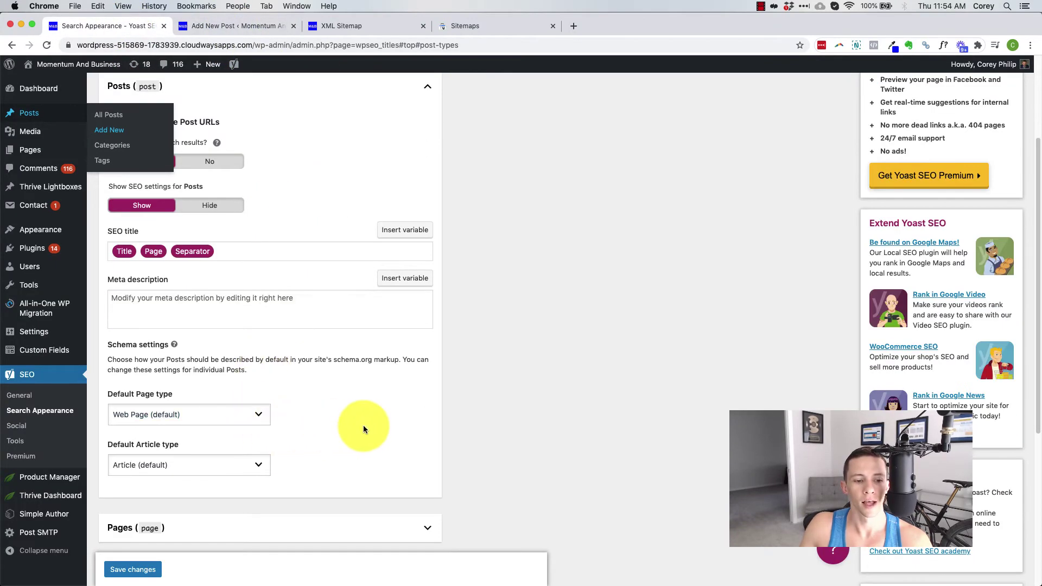
pyautogui.scroll(-4, 363, 429)
pyautogui.click(428, 421)
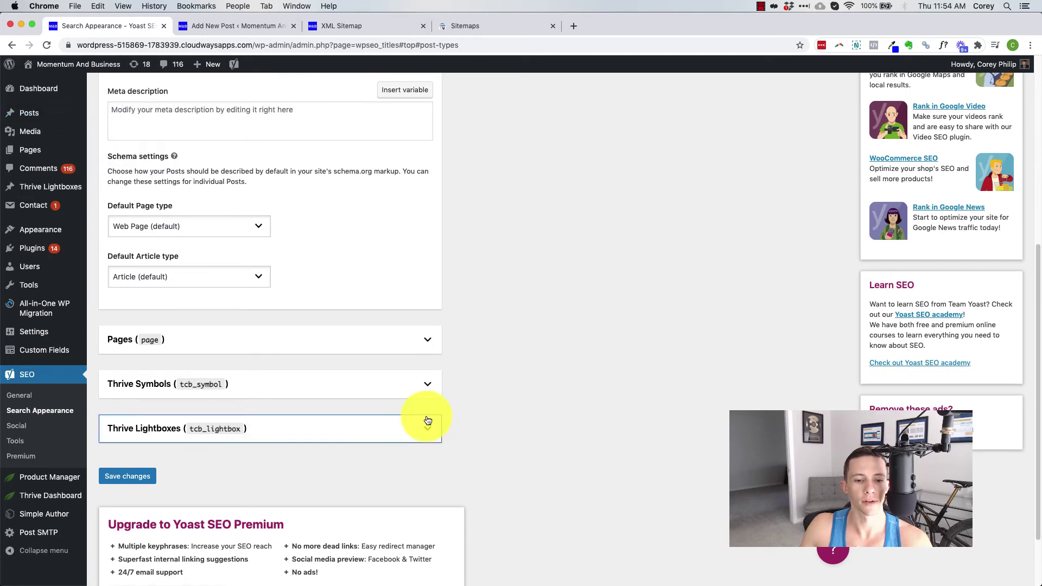
pyautogui.click(333, 336)
# Step: Show the Media settings, where attachment URLs redirect to the attachment itself (Yes)
pyautogui.scroll(15, 195, 353)
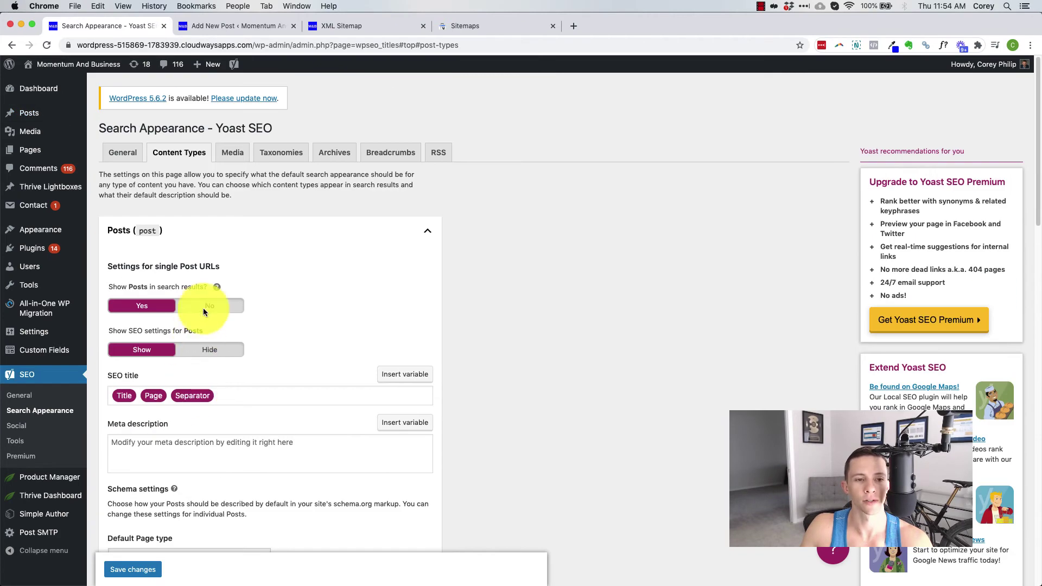
pyautogui.click(233, 154)
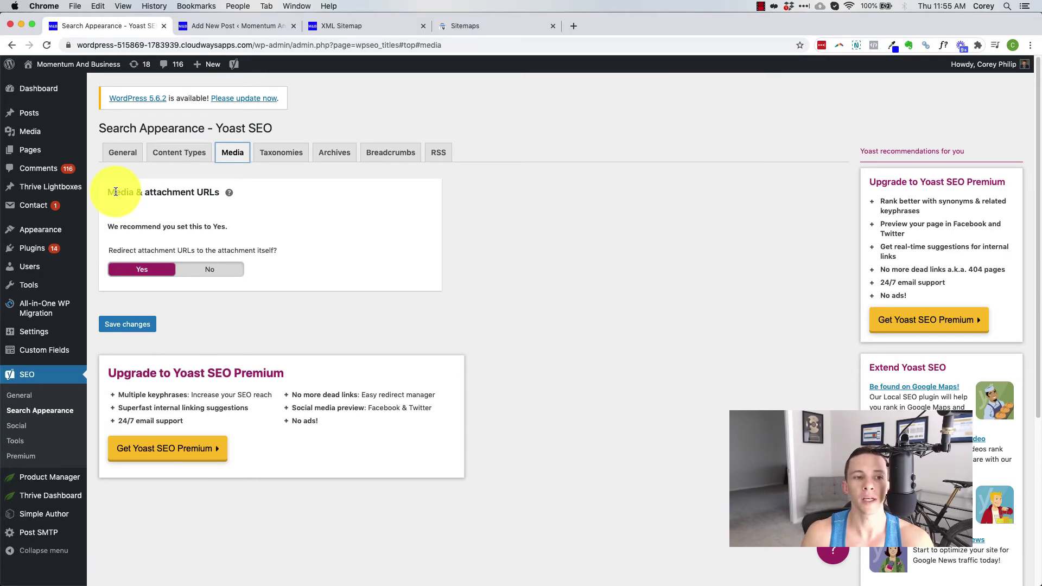
pyautogui.moveTo(61, 248)
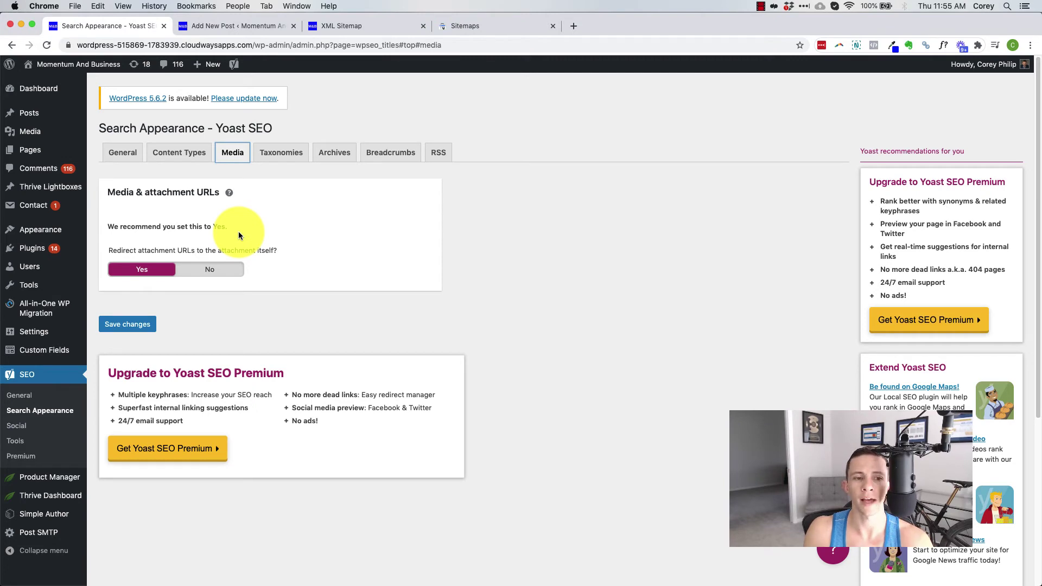
pyautogui.moveTo(47, 134)
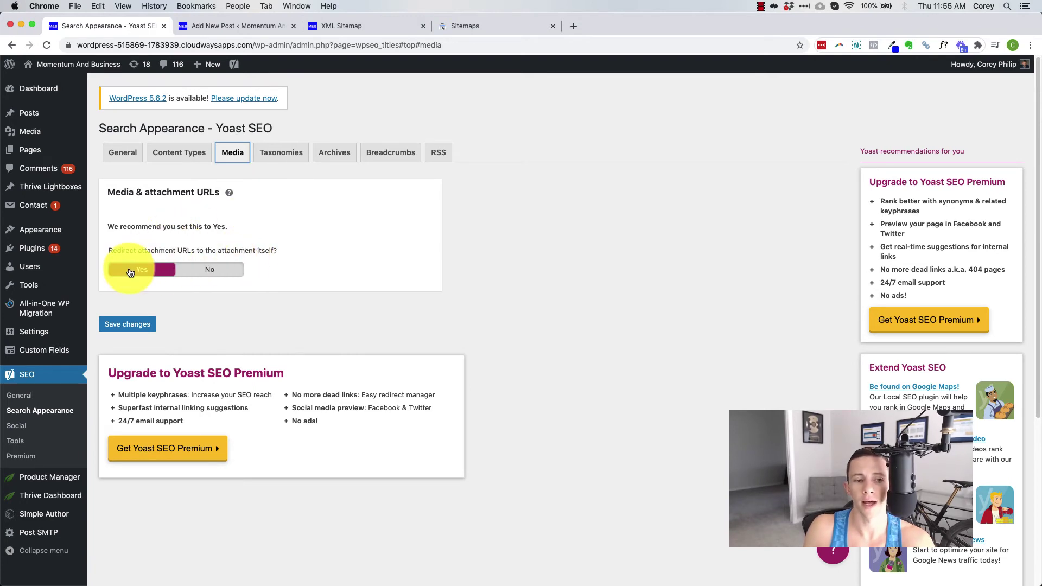
# Step: Show the Taxonomies settings and expand the Tags panel
pyautogui.click(276, 152)
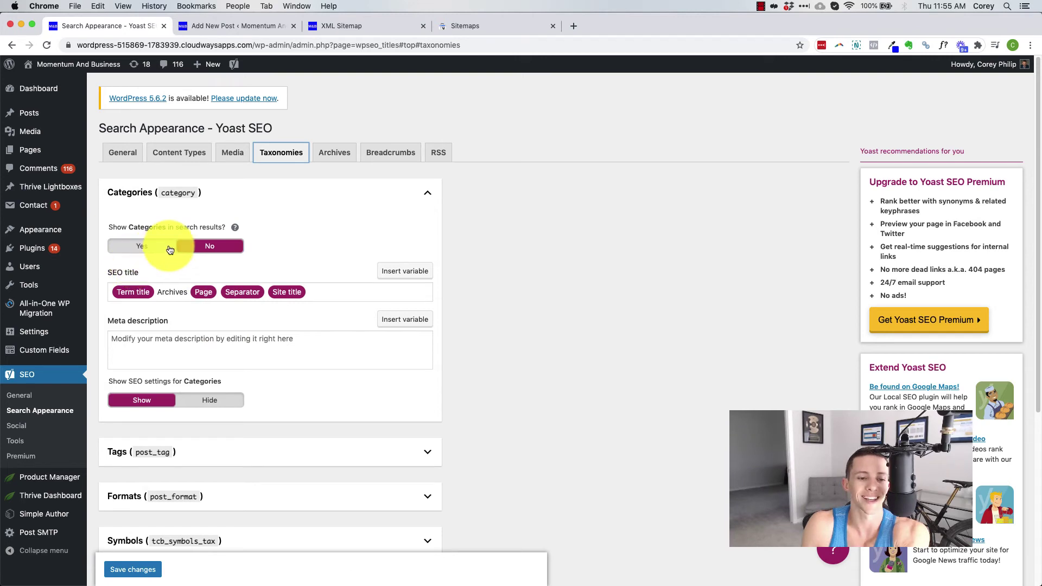
pyautogui.scroll(-1, 167, 249)
pyautogui.scroll(-3, 157, 212)
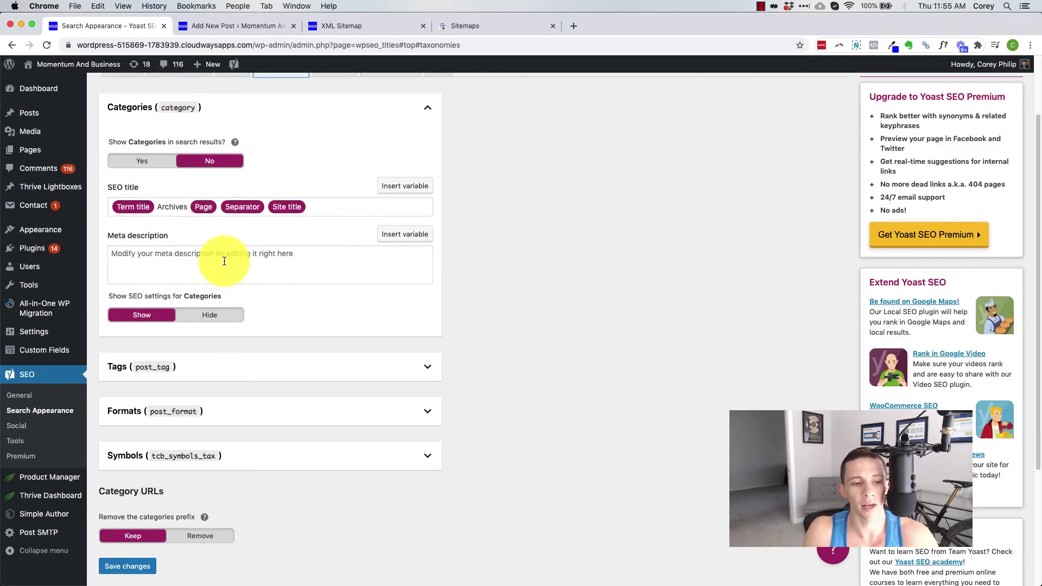
pyautogui.click(238, 375)
pyautogui.scroll(-10, 449, 365)
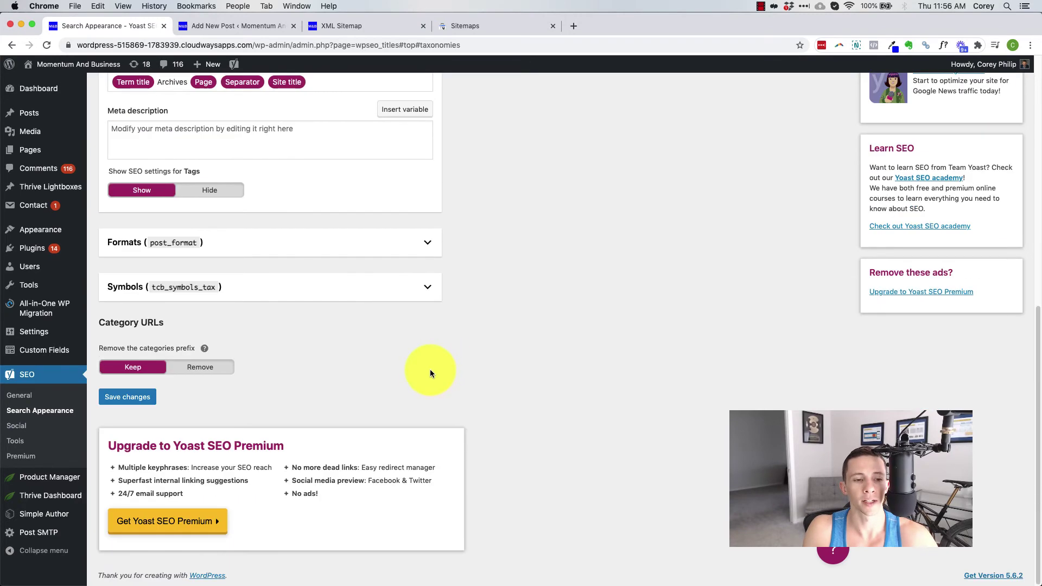
# Step: Expand the Formats and Symbols panels and confirm both are hidden from search results
pyautogui.click(354, 240)
pyautogui.scroll(-5, 442, 343)
pyautogui.scroll(-2, 358, 372)
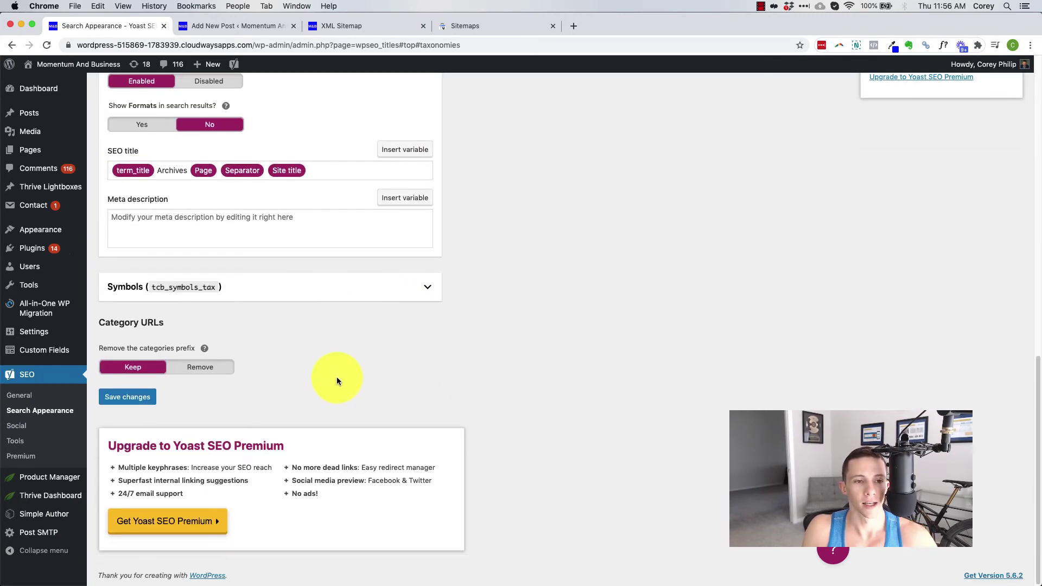
pyautogui.click(260, 290)
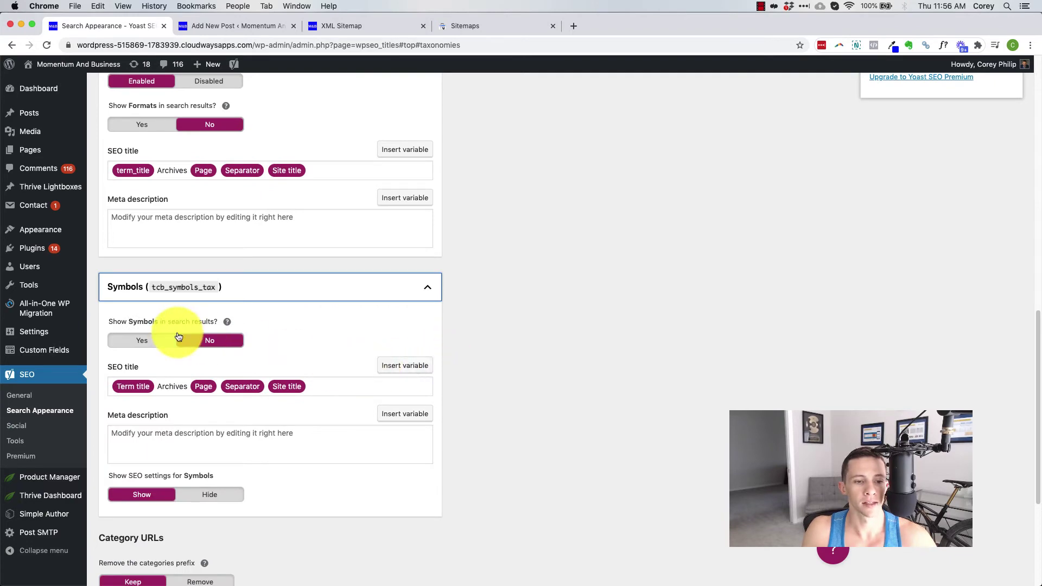
pyautogui.scroll(-5, 266, 462)
pyautogui.scroll(9, 276, 486)
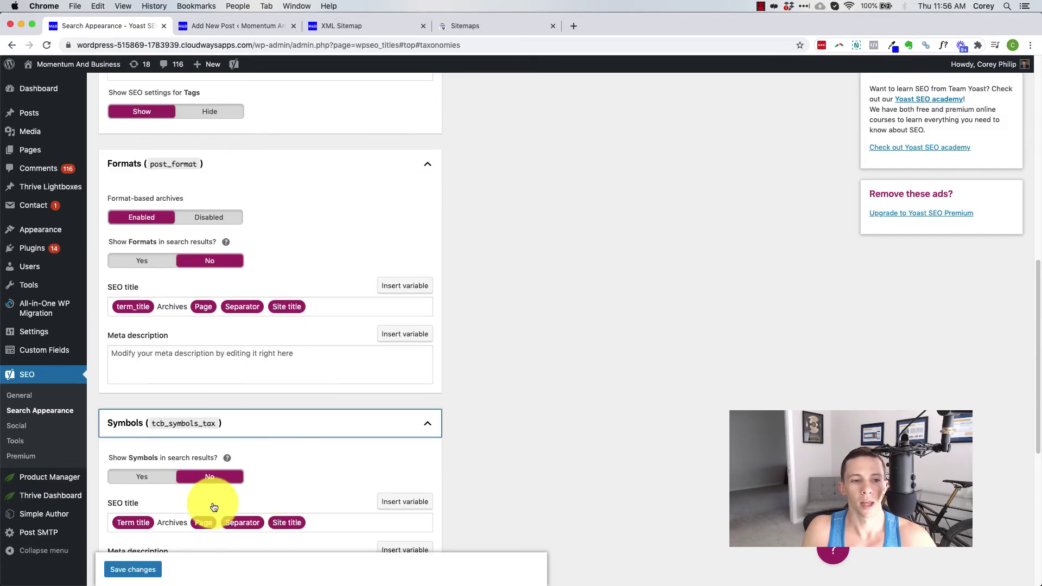
pyautogui.scroll(7, 234, 464)
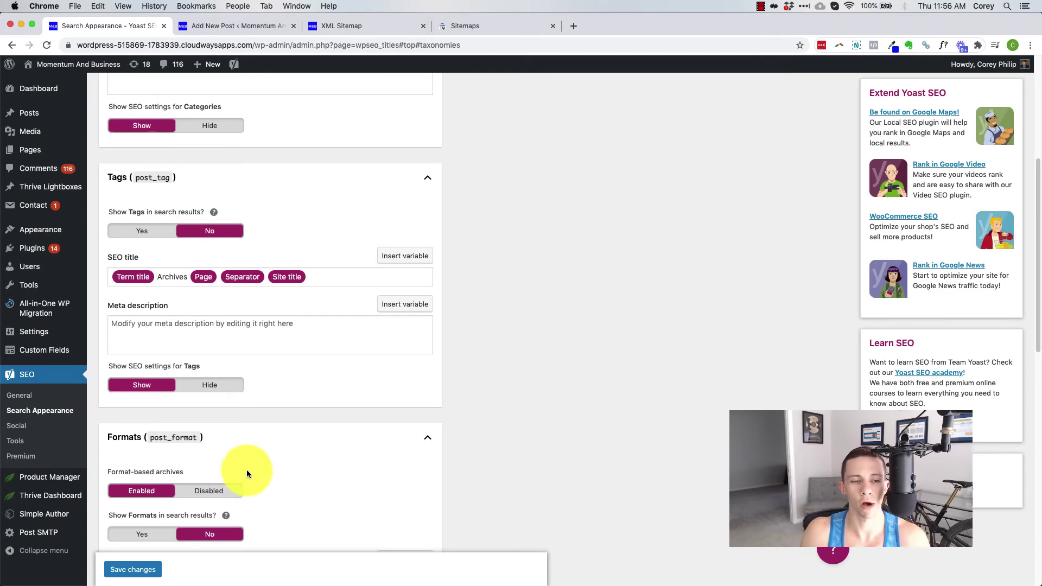
pyautogui.scroll(5, 244, 472)
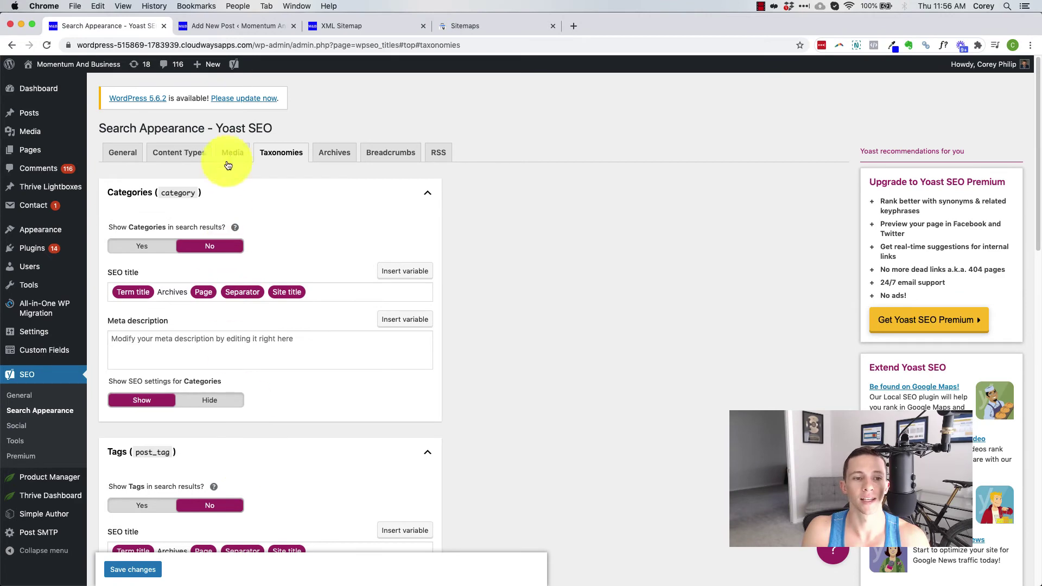
# Step: Set 'Show author archives in search results' to No on the Archives tab and save changes
pyautogui.click(338, 156)
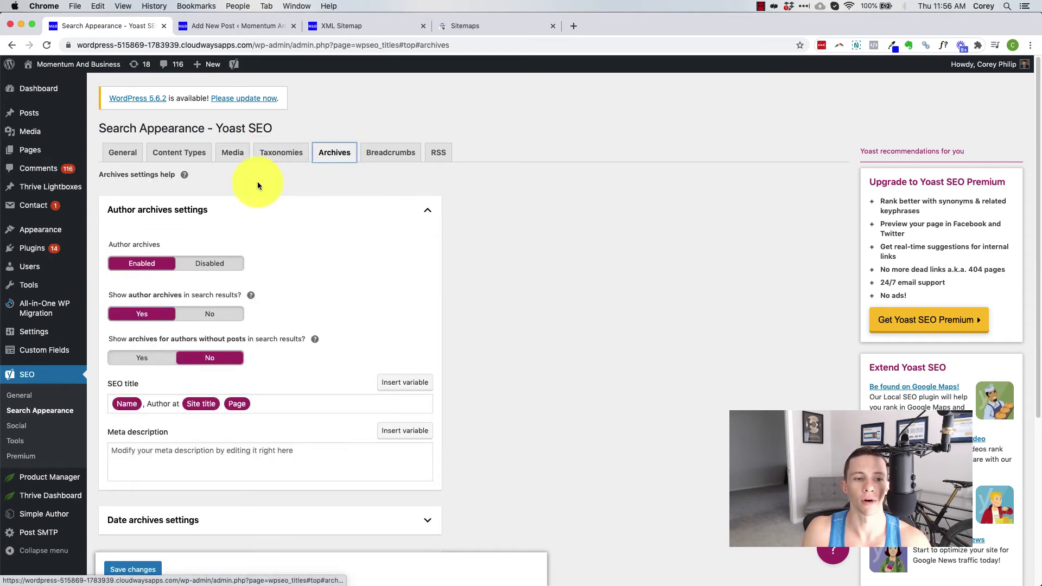
pyautogui.scroll(-1, 195, 230)
pyautogui.scroll(-3, 144, 355)
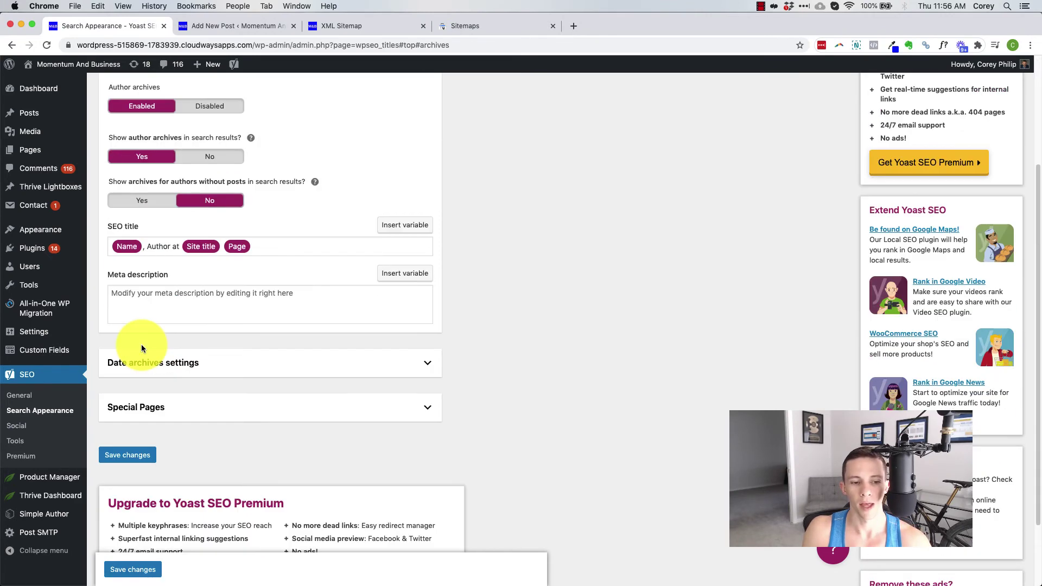
pyautogui.scroll(1, 228, 347)
pyautogui.click(205, 227)
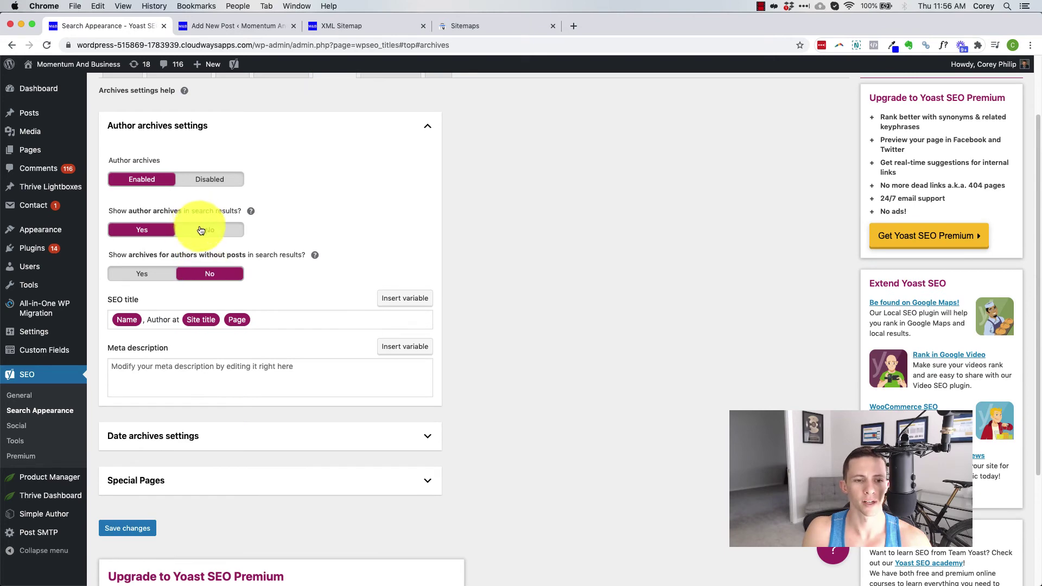
pyautogui.scroll(2, 664, 341)
pyautogui.scroll(-5, 352, 274)
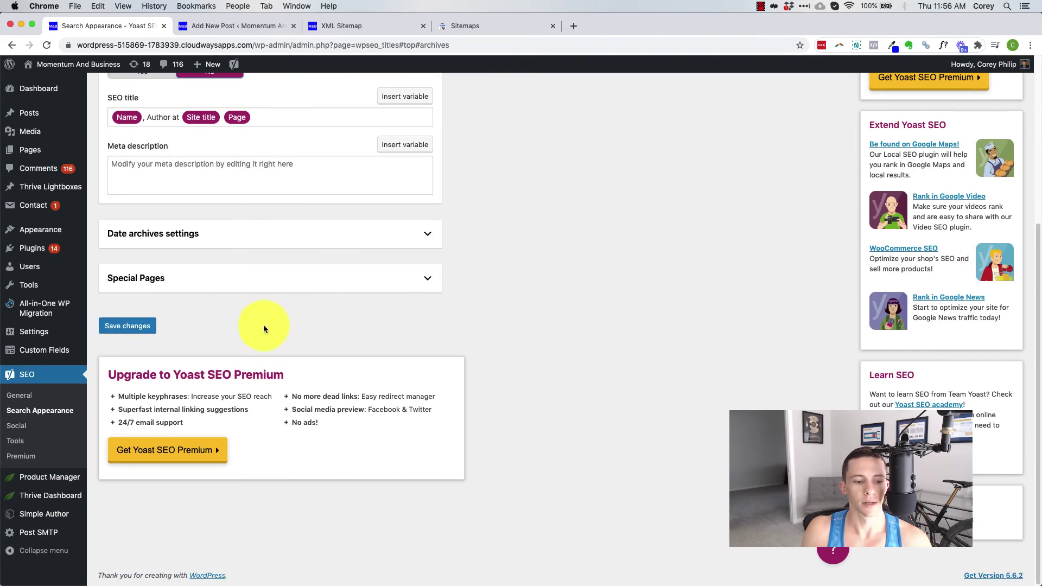
pyautogui.click(133, 326)
# Step: Look over the Breadcrumbs settings, then open the SEO > Social Accounts page
pyautogui.scroll(4, 477, 246)
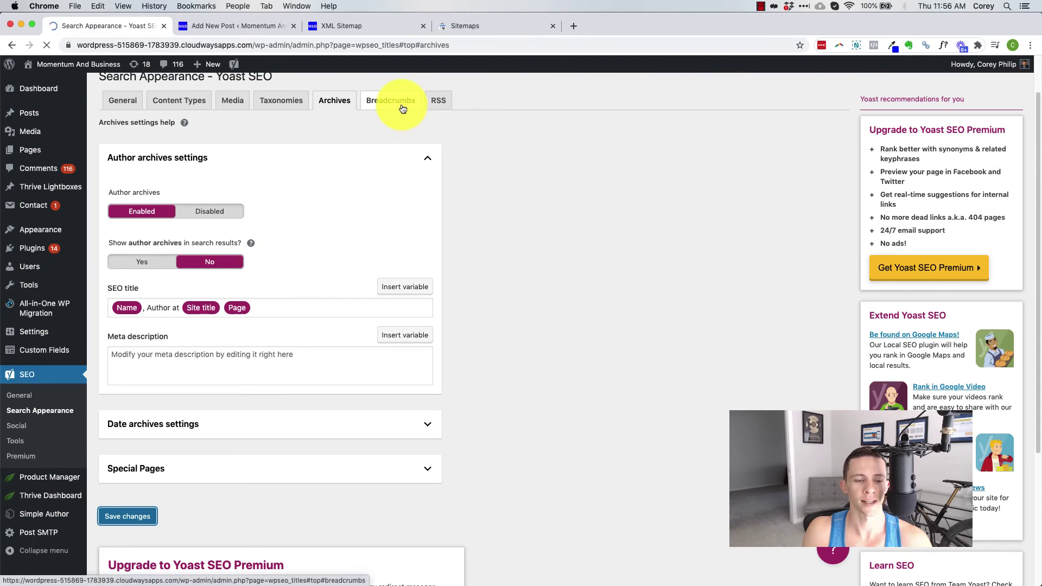
pyautogui.click(394, 154)
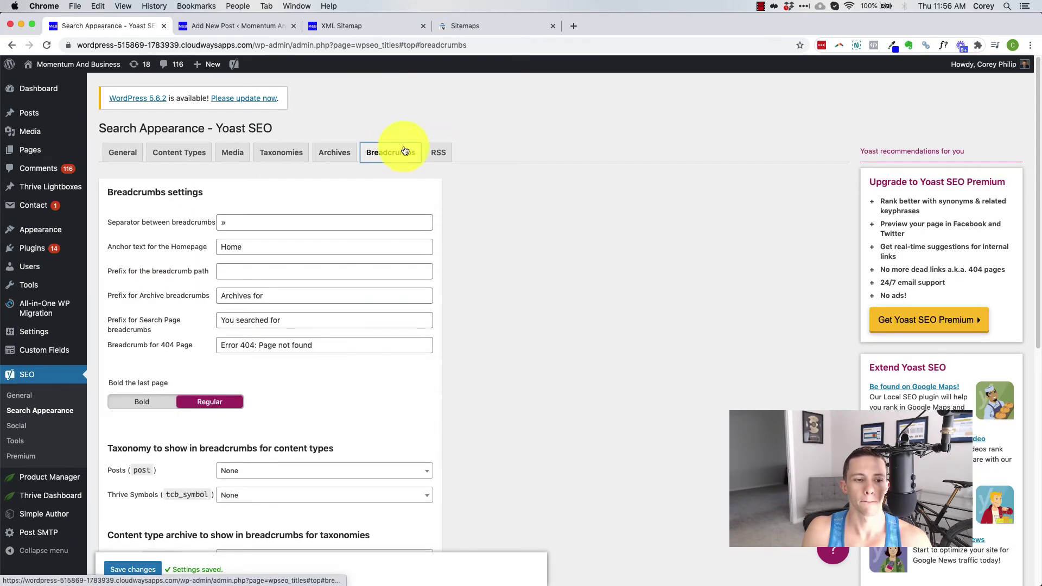
pyautogui.scroll(-1, 494, 271)
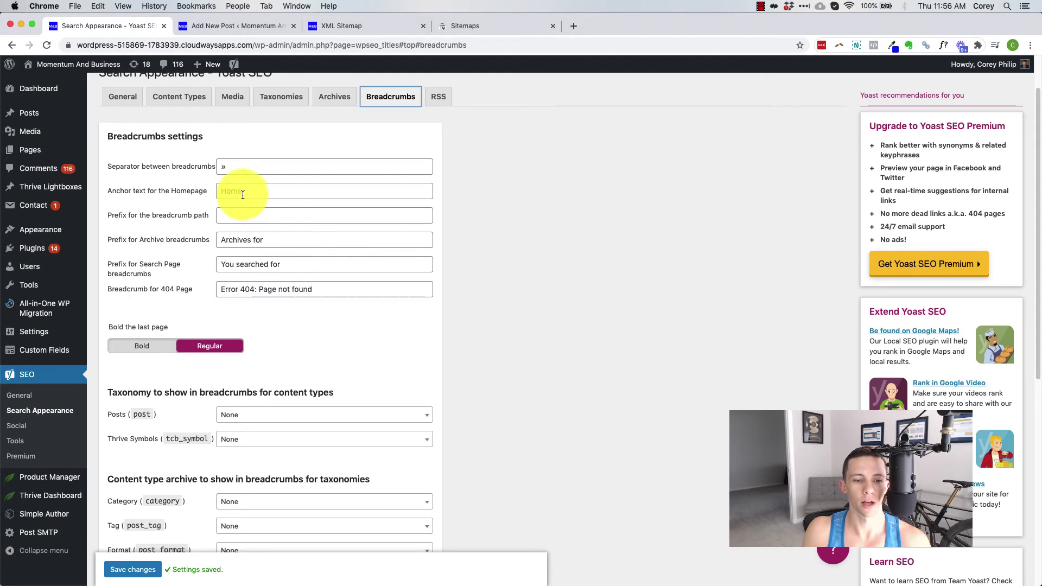
pyautogui.scroll(-2, 262, 259)
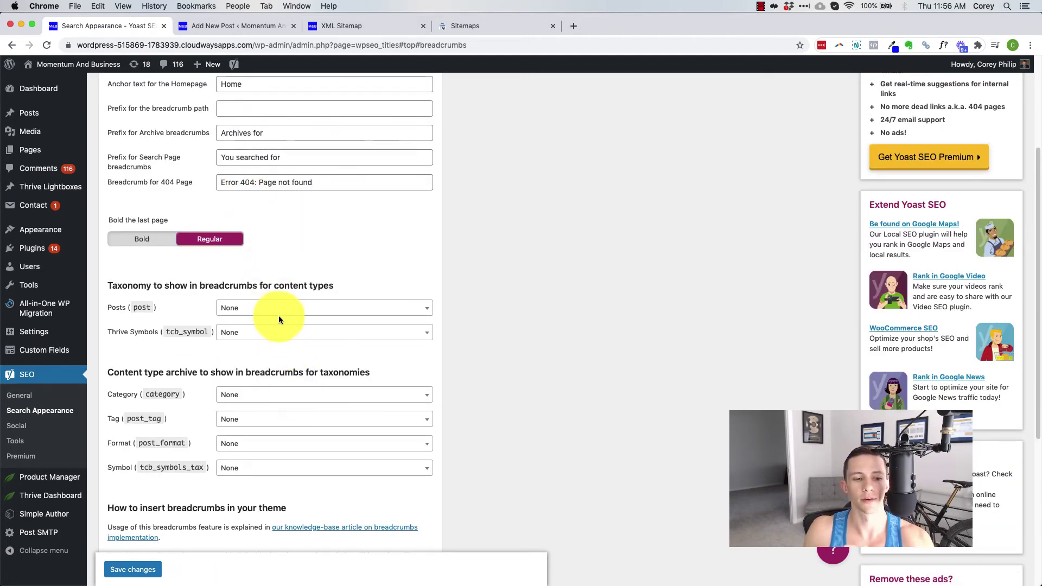
pyautogui.click(31, 427)
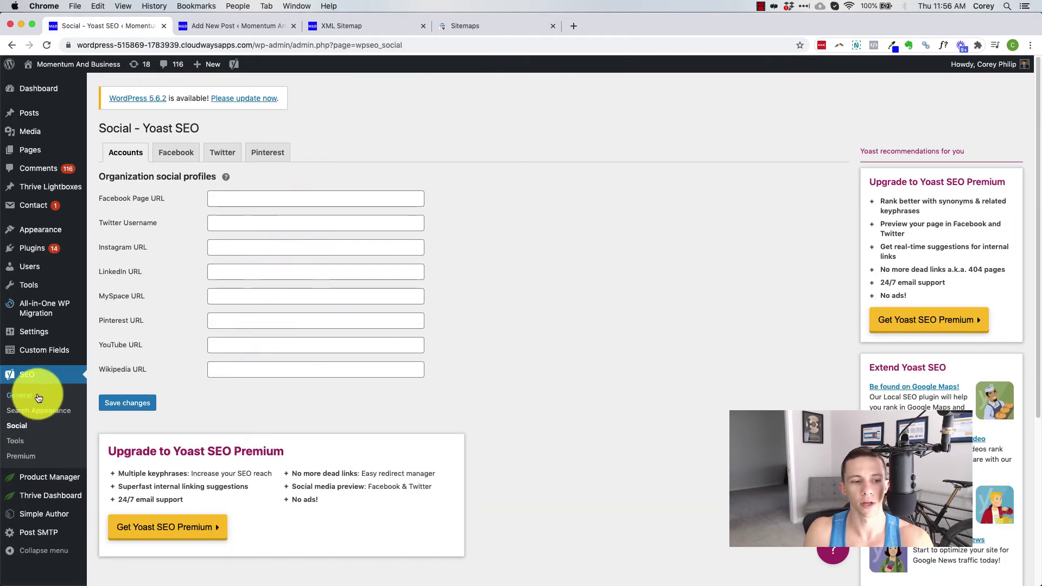
# Step: Open SEO > Tools, showing Import and Export, File editor, Bulk editor and SEO data optimization
pyautogui.click(17, 440)
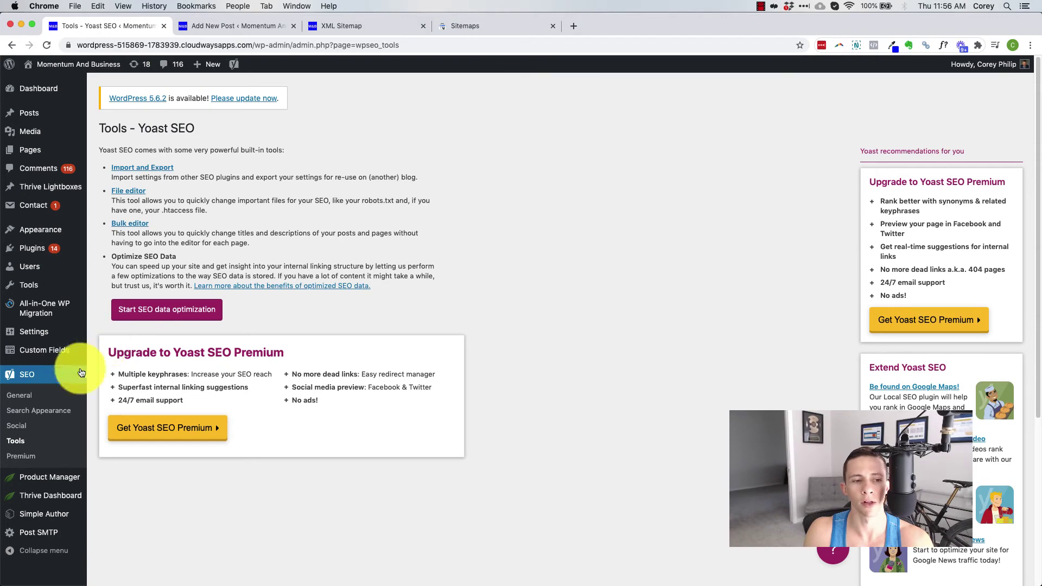
pyautogui.moveTo(38, 150)
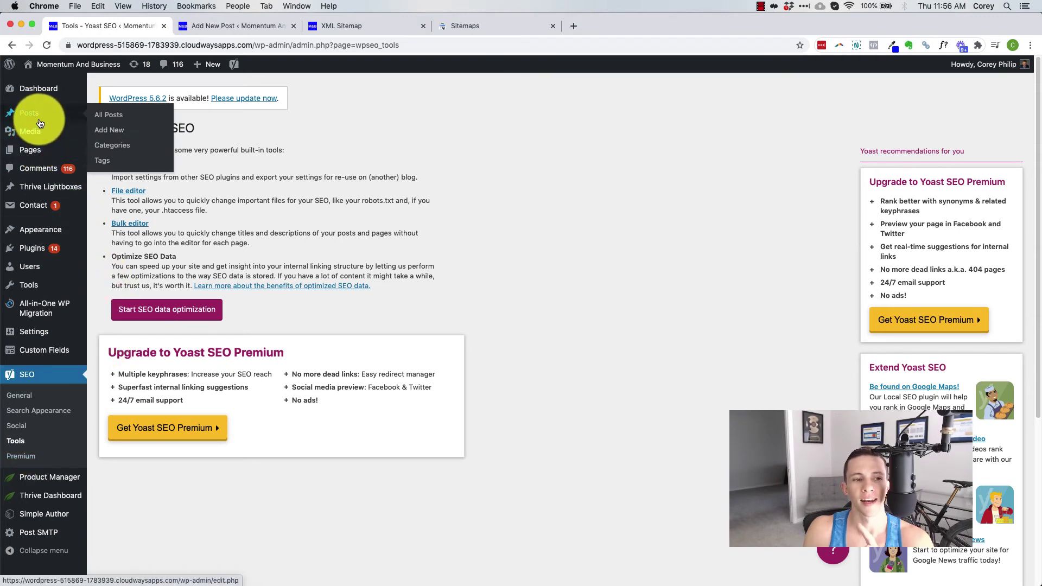
# Step: Title the new post 'My new post' and add the placeholder body text 'lore mi'
pyautogui.click(268, 29)
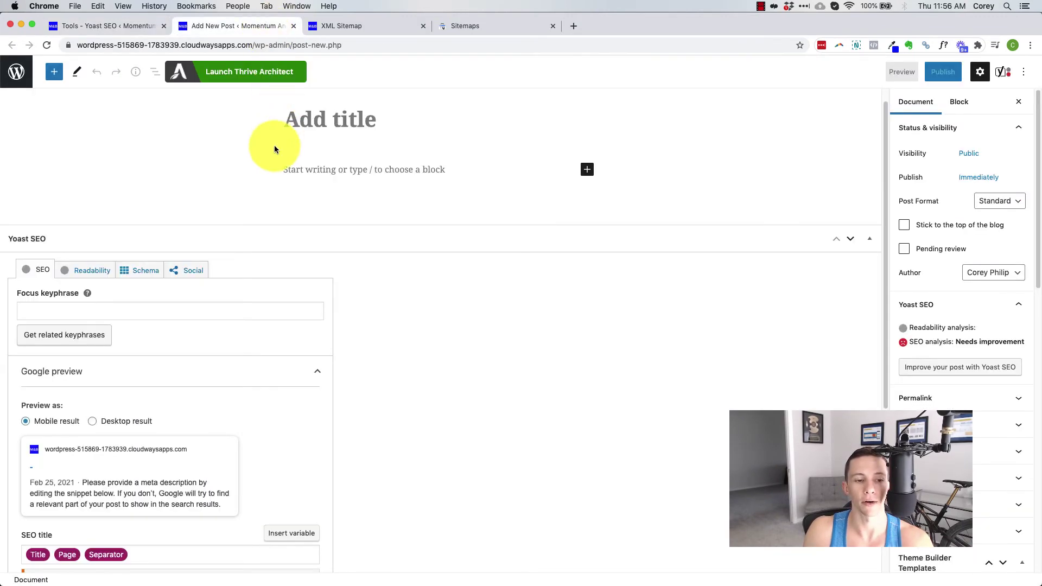
pyautogui.click(353, 152)
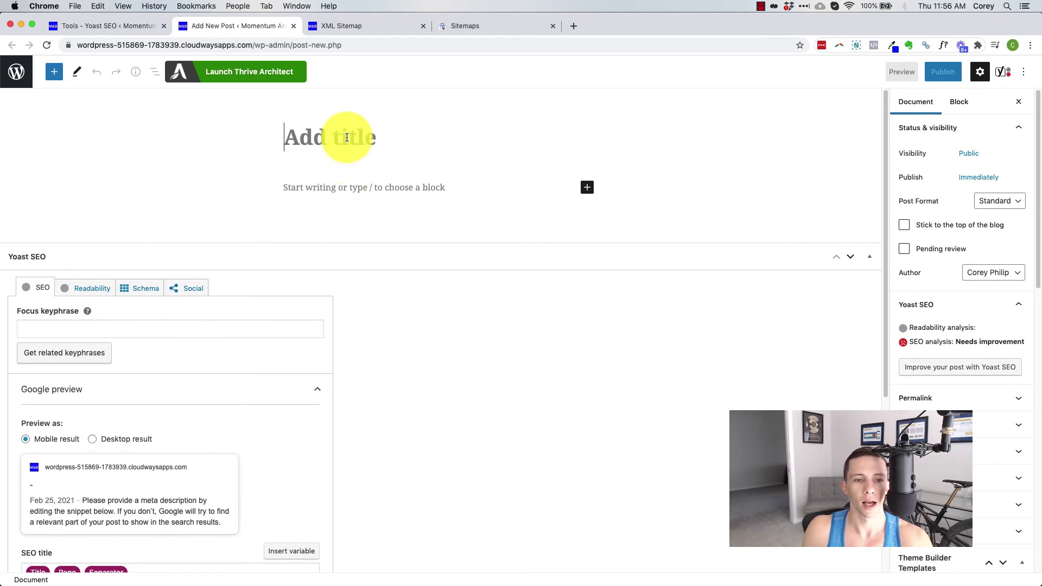
pyautogui.write('My ')
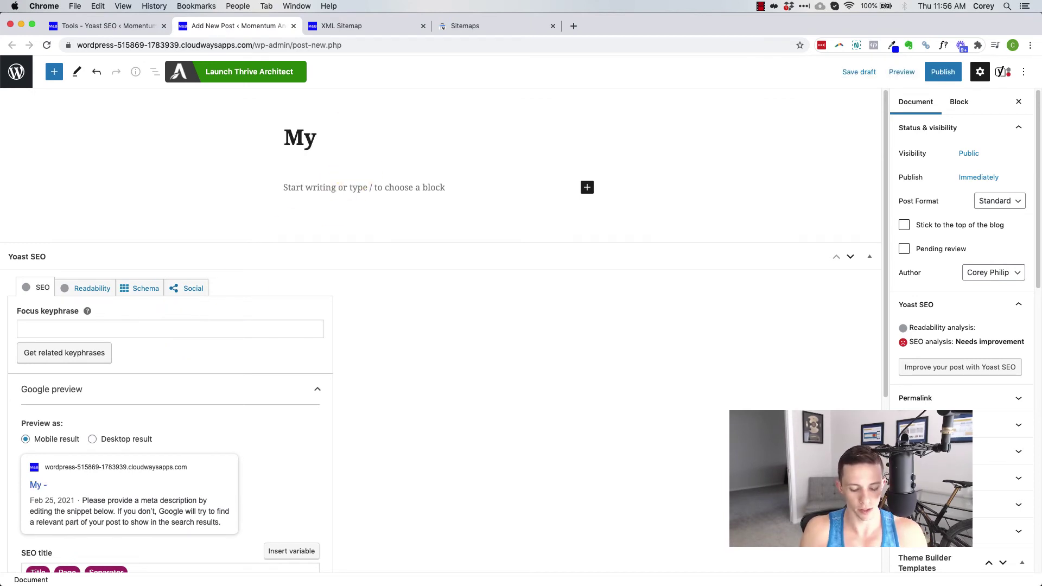
pyautogui.write('new post')
pyautogui.press('Return')
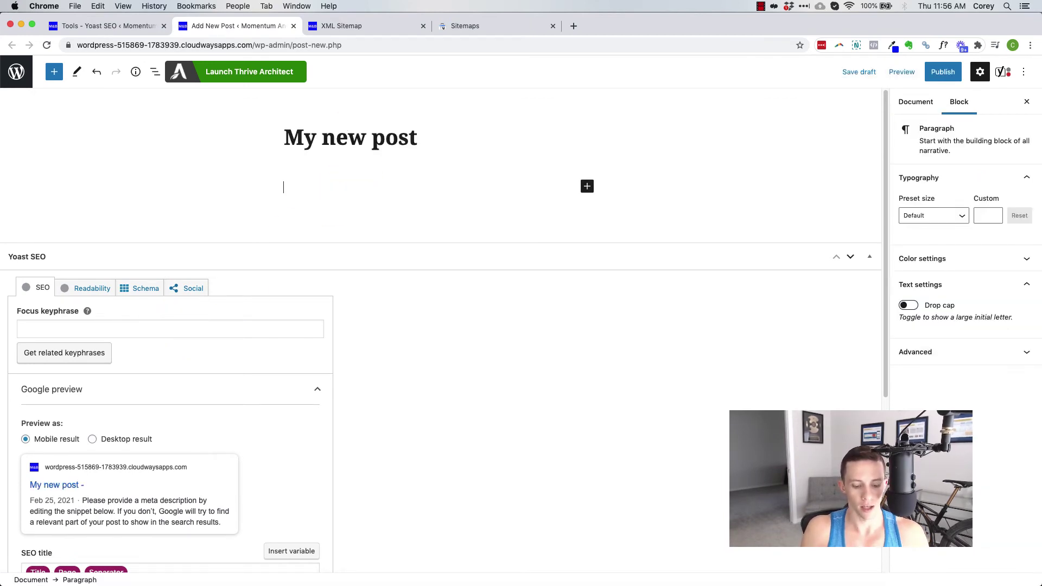
pyautogui.write('lore mips')
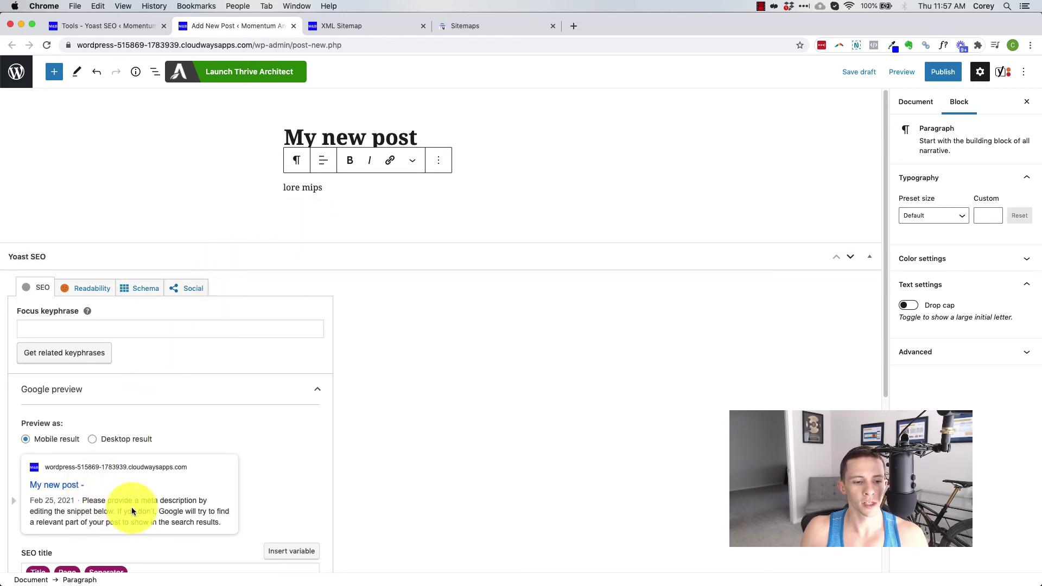
pyautogui.scroll(-1, 93, 491)
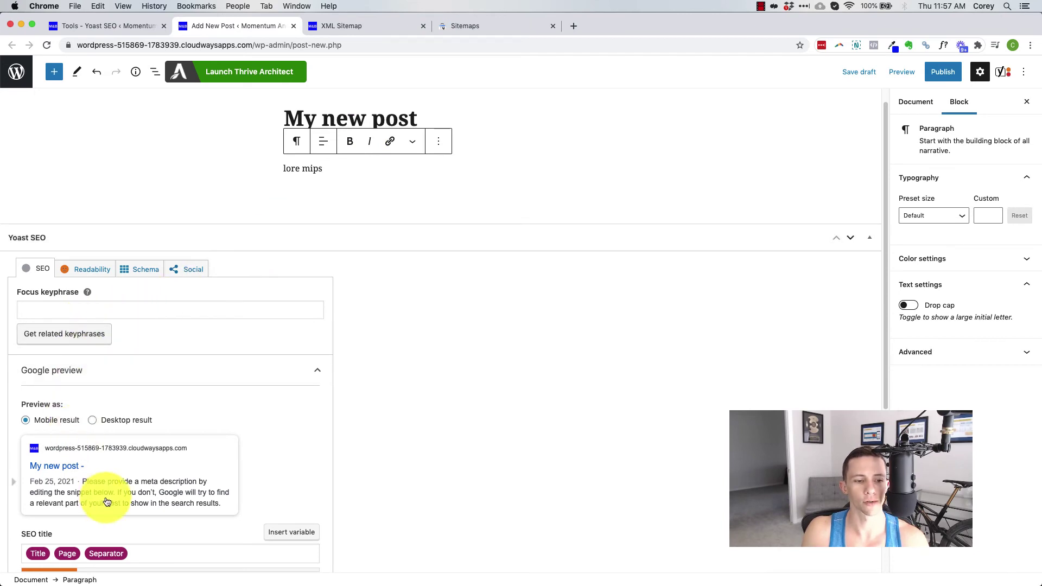
pyautogui.scroll(-4, 107, 500)
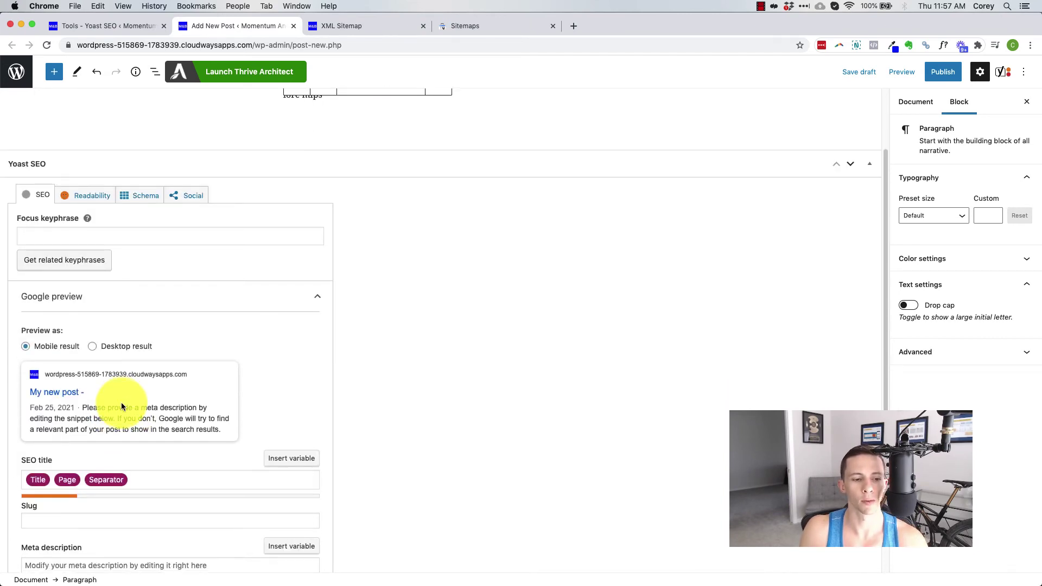
pyautogui.scroll(-2, 121, 402)
# Step: Replace the SEO title with 'My #1 New Post On SEO' and set the slug to 'SEO'
pyautogui.moveTo(149, 440); pyautogui.dragTo(96, 400)
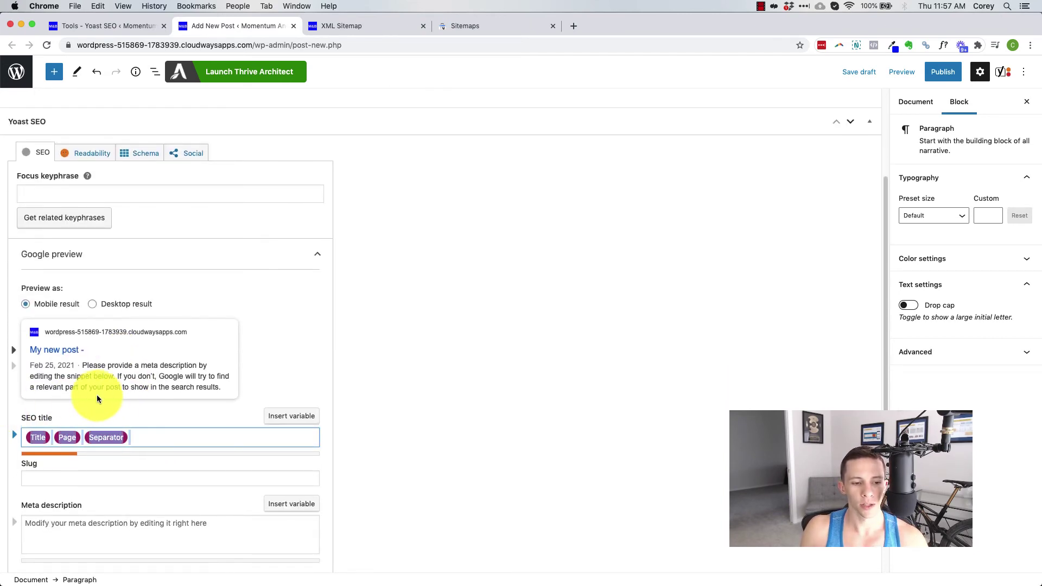
pyautogui.press('BackSpace')
pyautogui.write('My ')
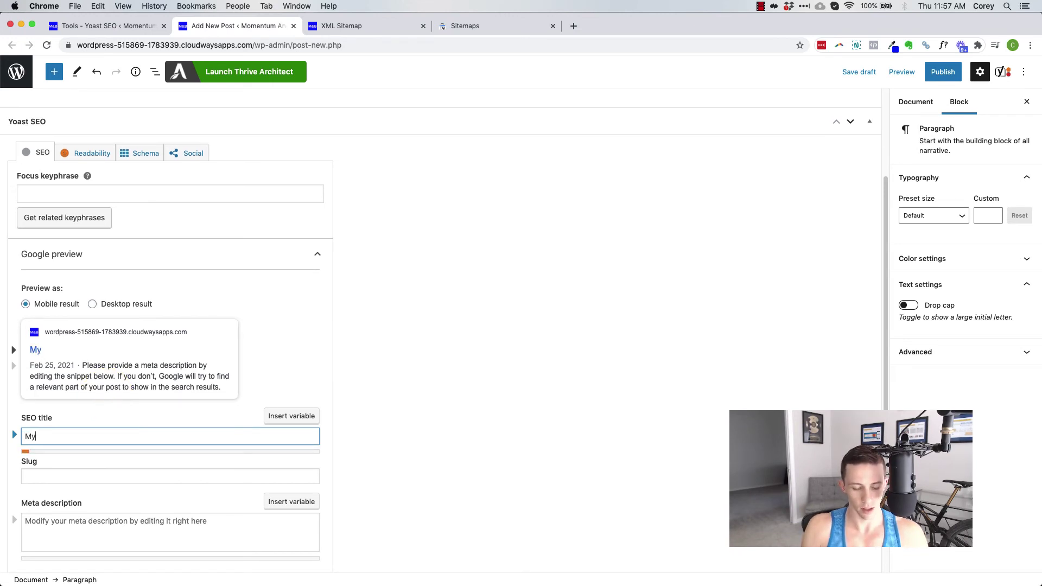
pyautogui.write('#1 Ne')
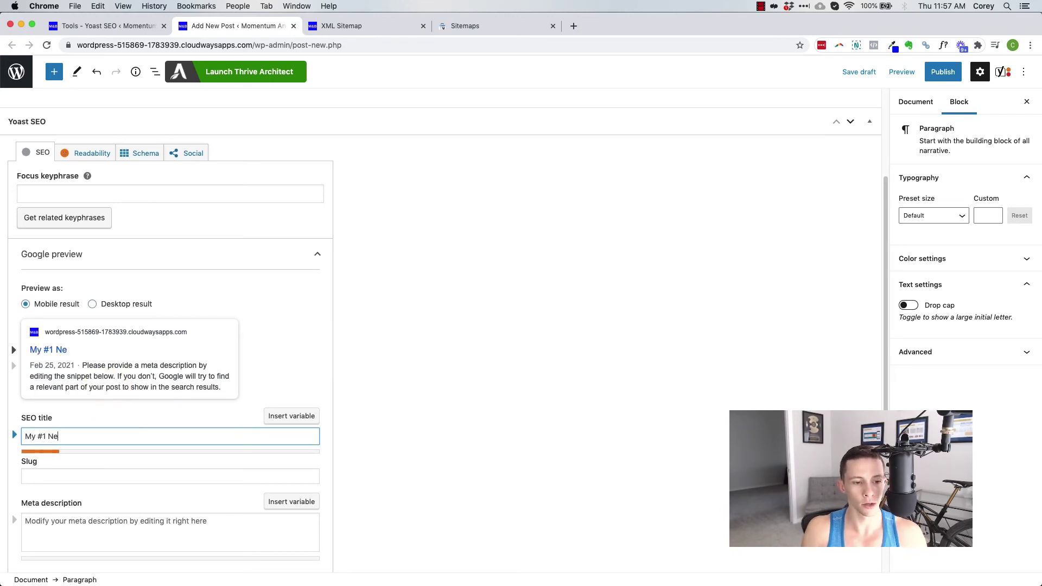
pyautogui.write('w Post On SEO')
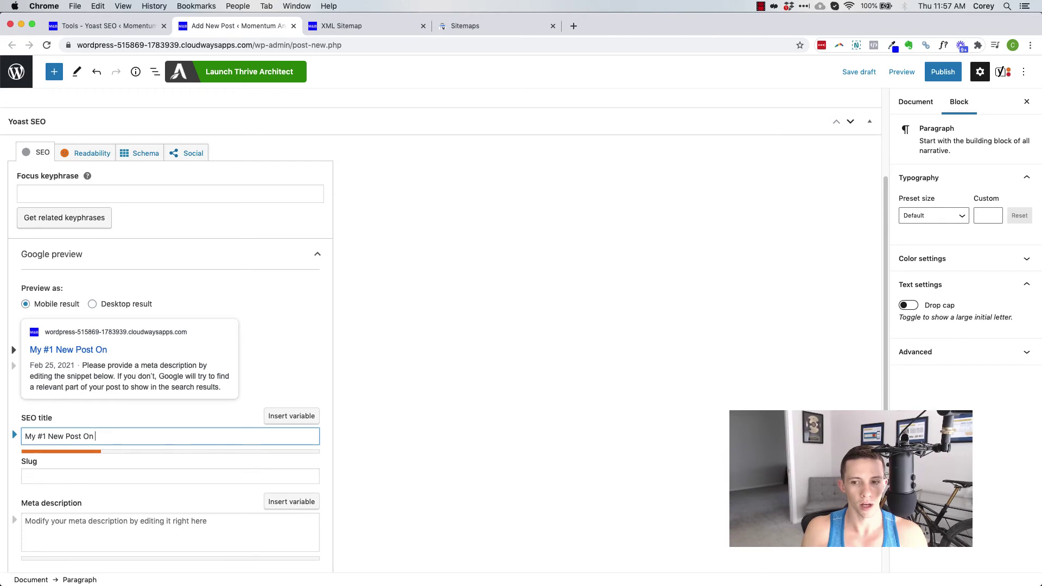
pyautogui.click(134, 478)
pyautogui.moveTo(137, 437); pyautogui.dragTo(25, 436)
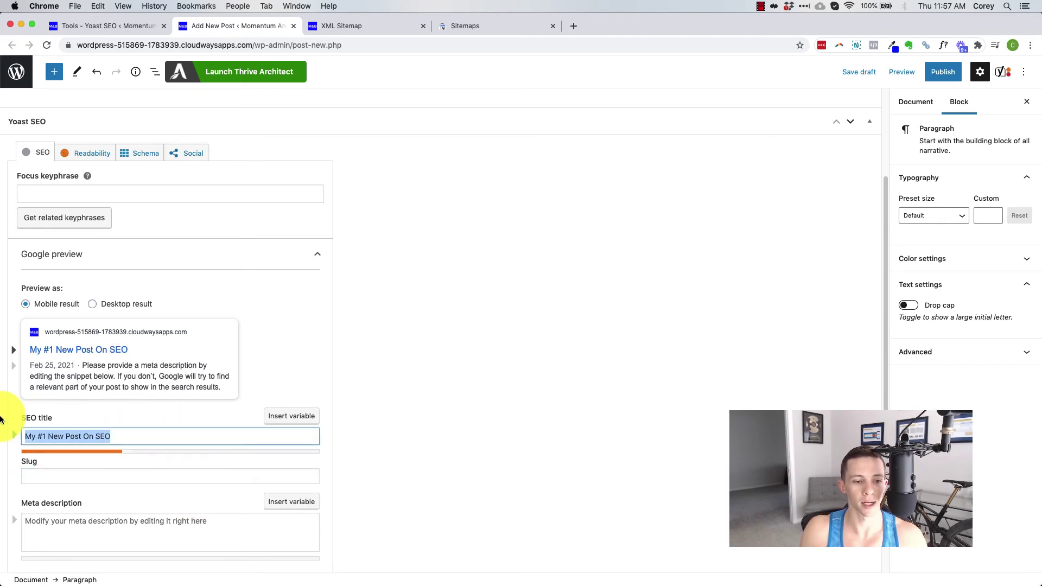
pyautogui.click(71, 475)
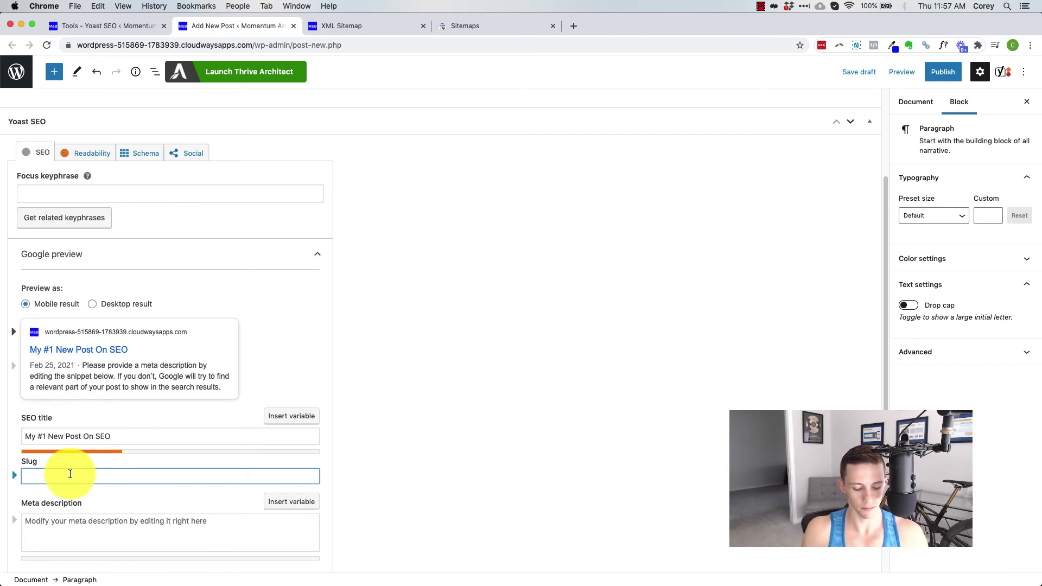
pyautogui.write('SEO')
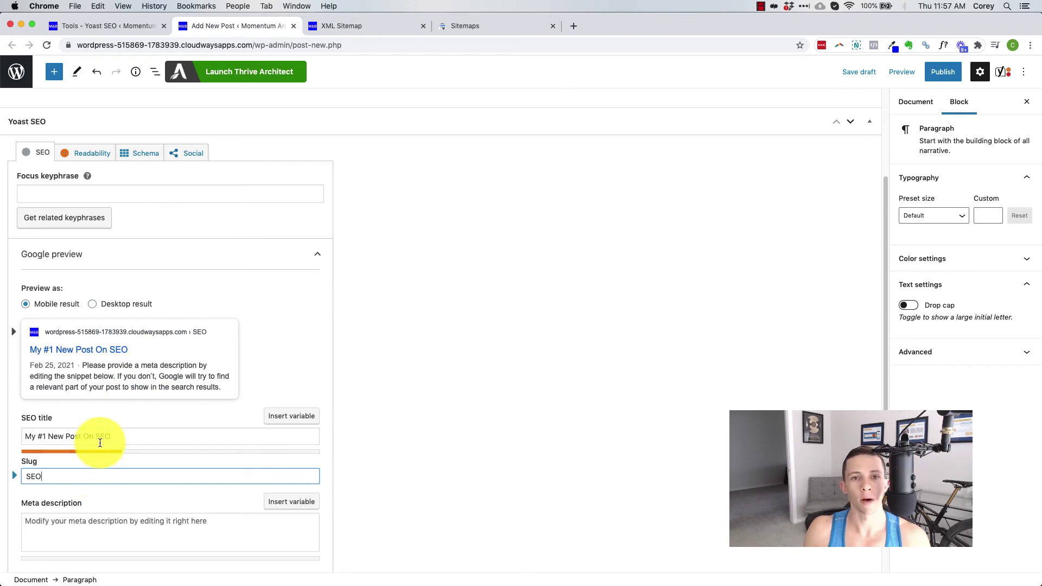
pyautogui.scroll(-3, 119, 481)
# Step: Enter the meta description 'Learn the best strategies for 2020 SEO' and check the Google preview
pyautogui.click(66, 448)
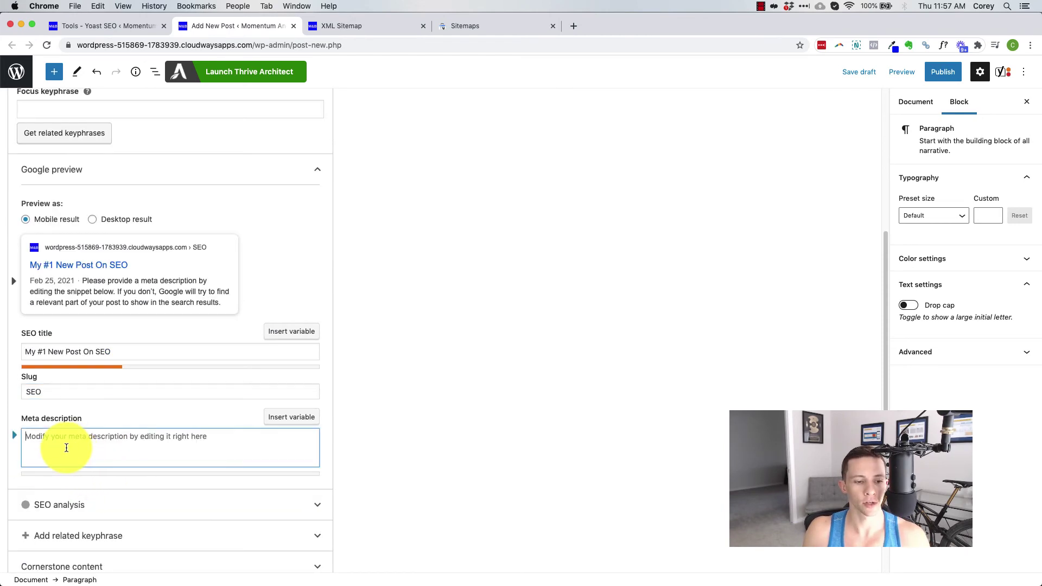
pyautogui.write('Learn the ')
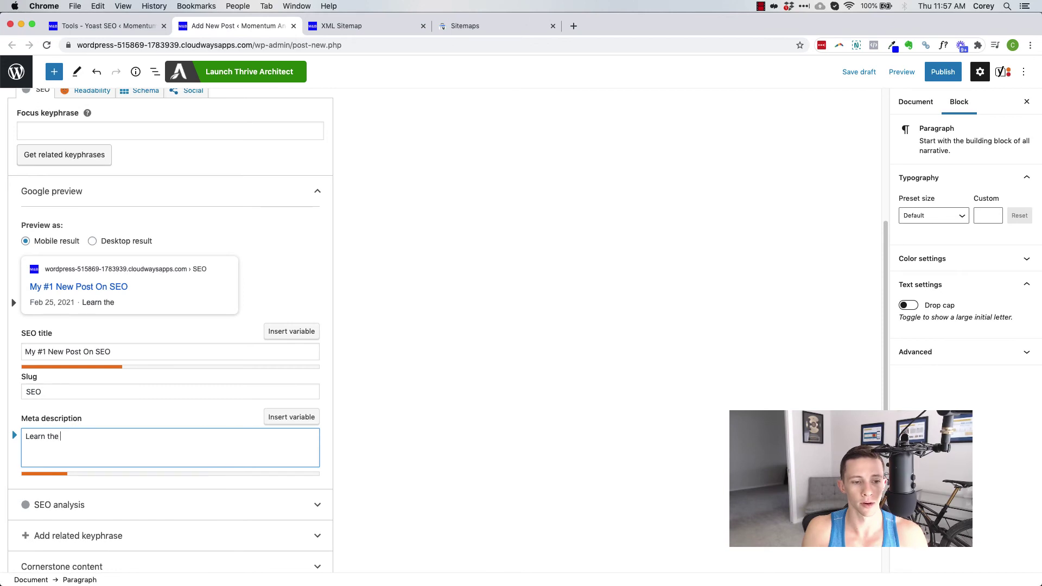
pyautogui.write('best strat')
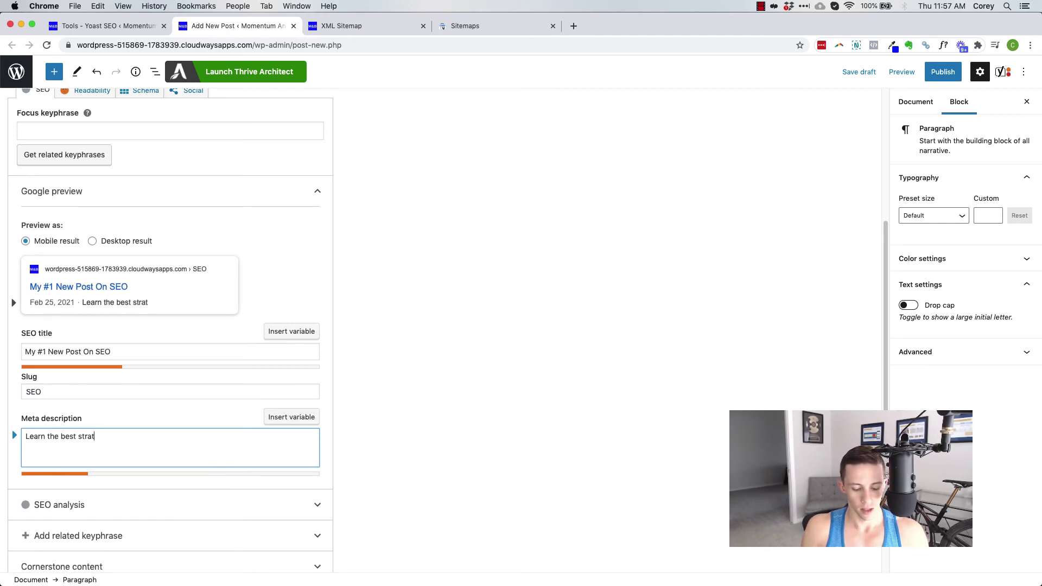
pyautogui.write('egies for 20')
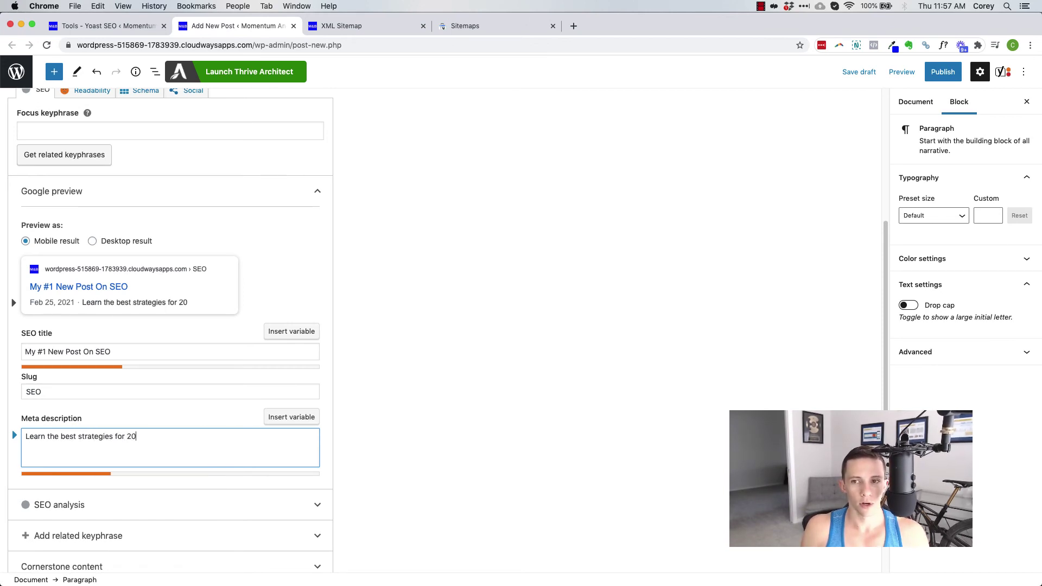
pyautogui.write('20 SEO')
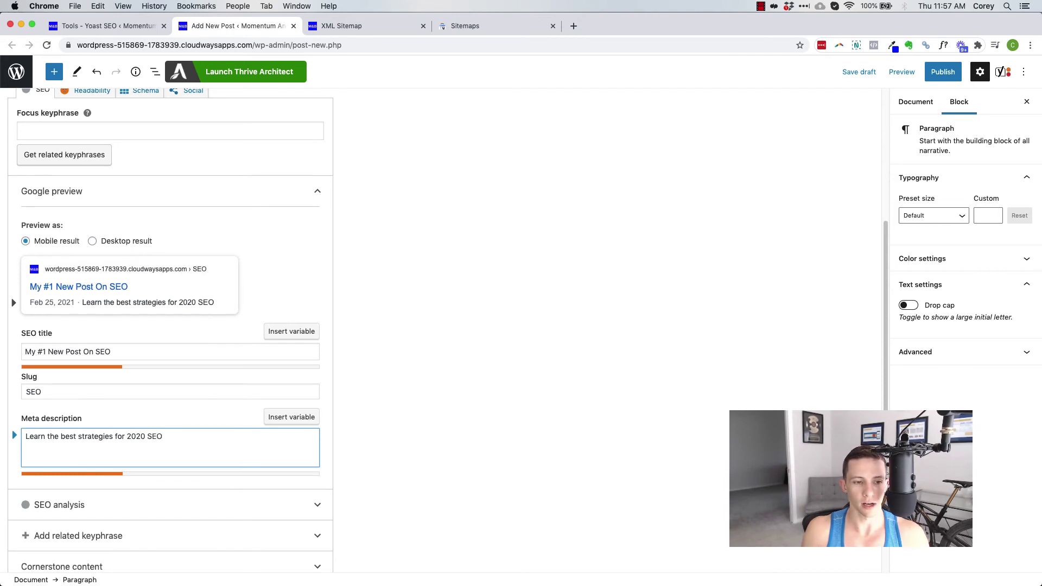
pyautogui.scroll(1, 167, 442)
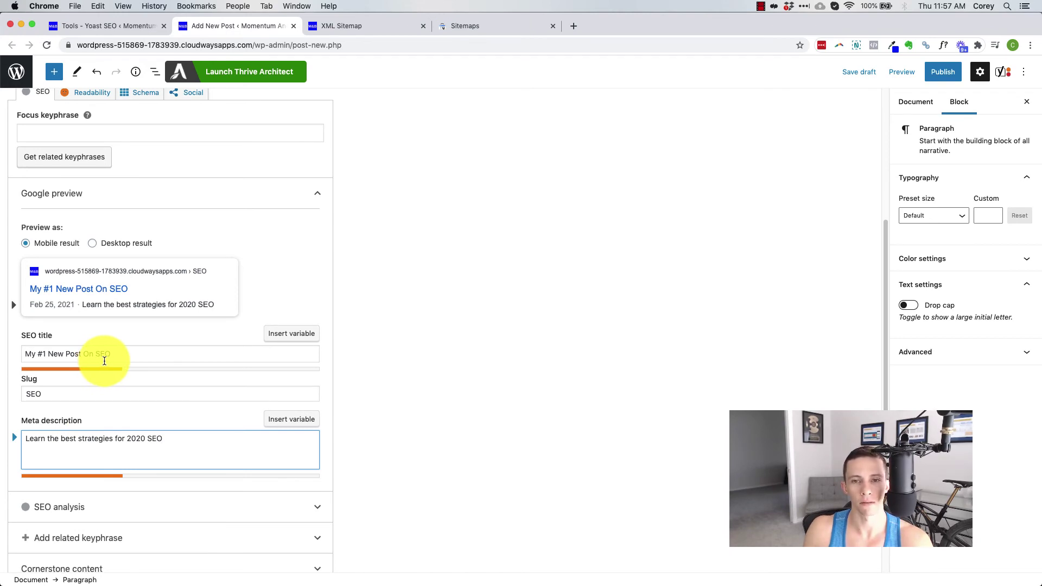
pyautogui.scroll(-2, 206, 499)
pyautogui.scroll(2, 188, 488)
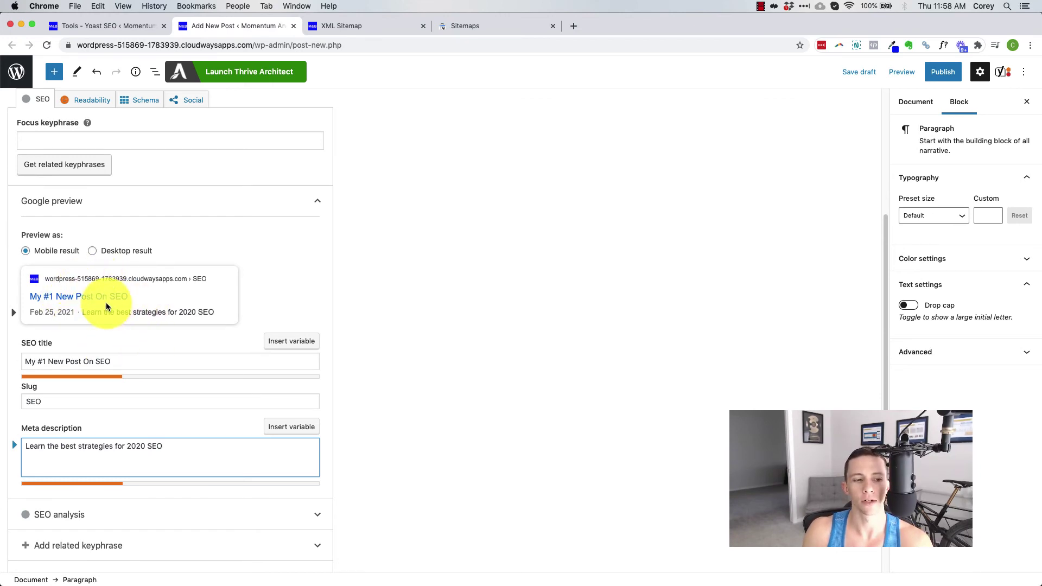
pyautogui.scroll(4, 137, 420)
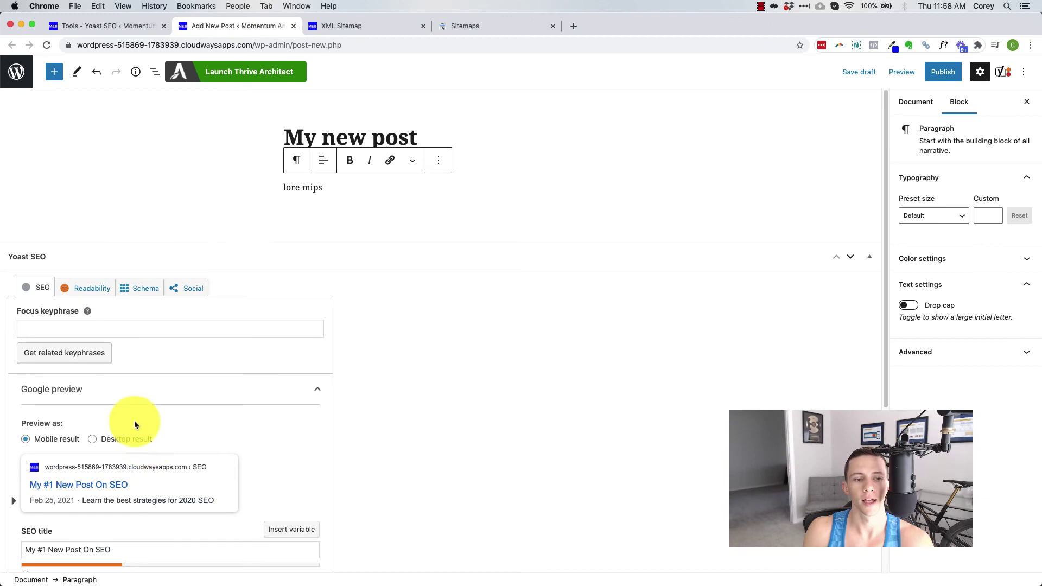
# Step: Review the Readability results (2 problems, 6 good), briefly checking the Schema tab
pyautogui.scroll(-1, 135, 421)
pyautogui.click(84, 271)
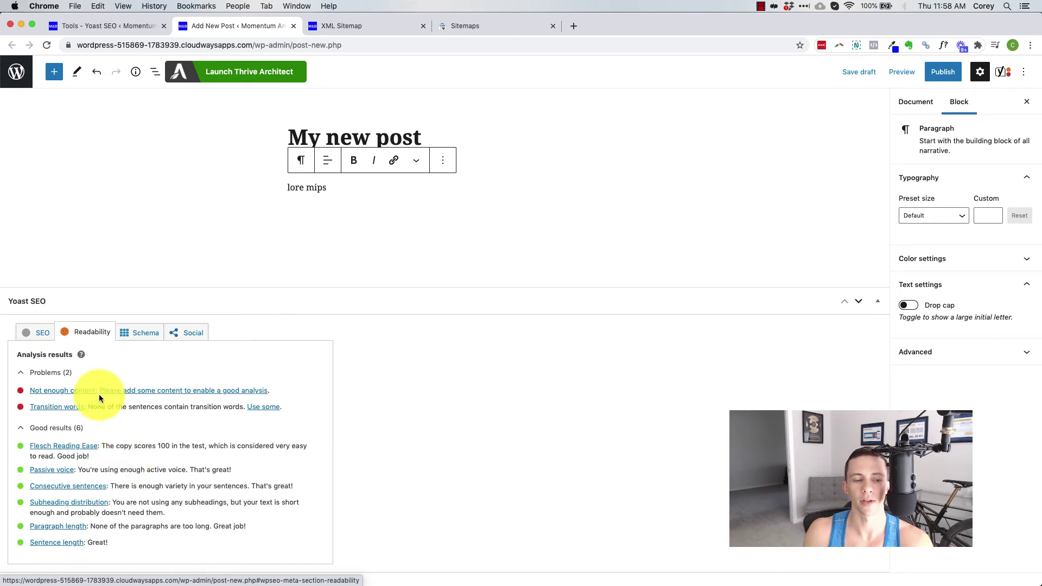
pyautogui.click(136, 337)
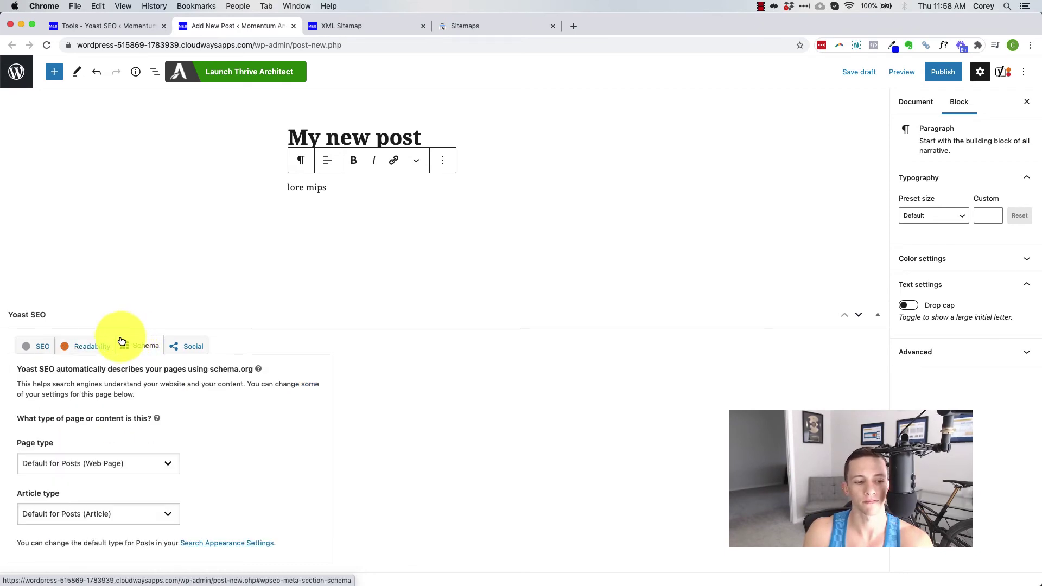
pyautogui.click(91, 346)
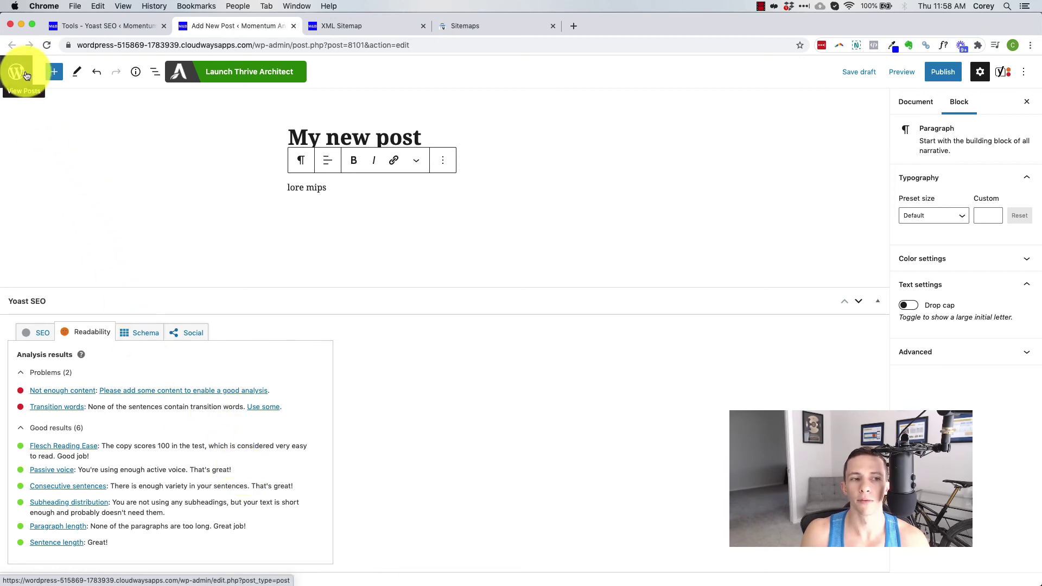
# Step: Open Pages > Add New in a new tab from the Tools page
pyautogui.click(137, 24)
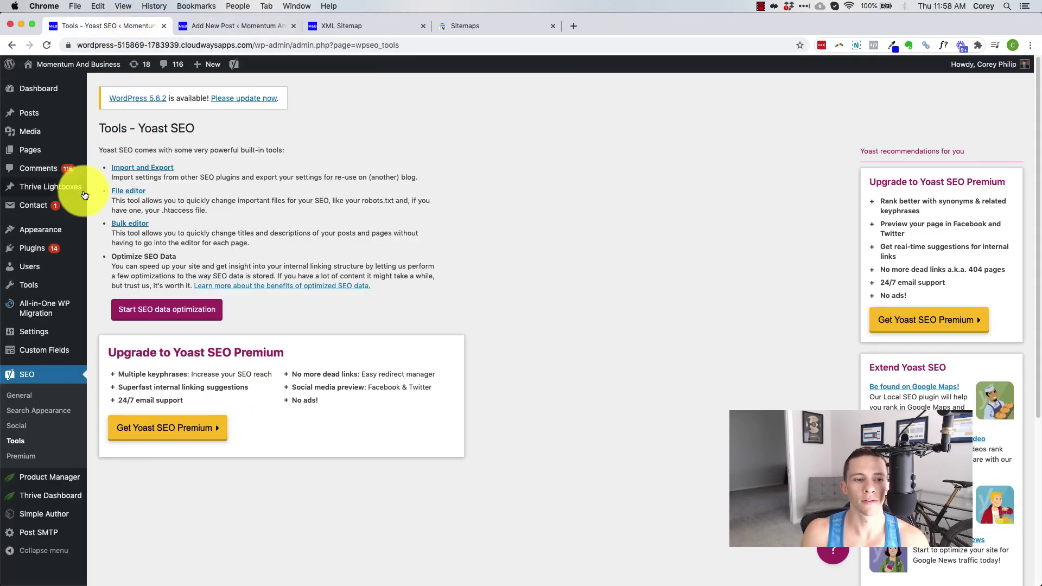
pyautogui.moveTo(30, 150)
pyautogui.rightClick(103, 168)
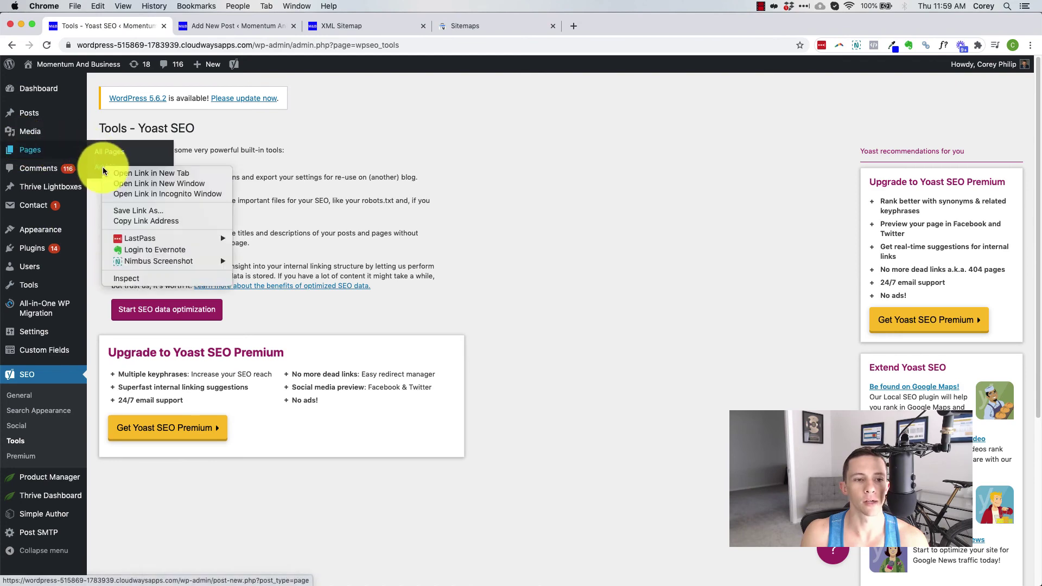
pyautogui.click(110, 172)
pyautogui.click(327, 25)
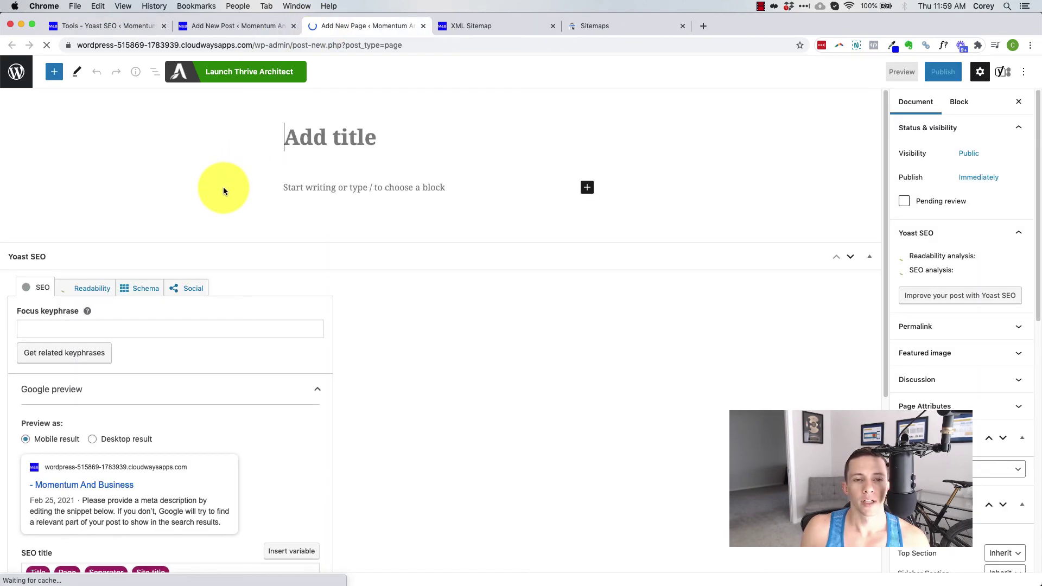
# Step: Expand the page's SEO analysis, related keyphrase, cornerstone content and Advanced sections
pyautogui.scroll(-3, 187, 219)
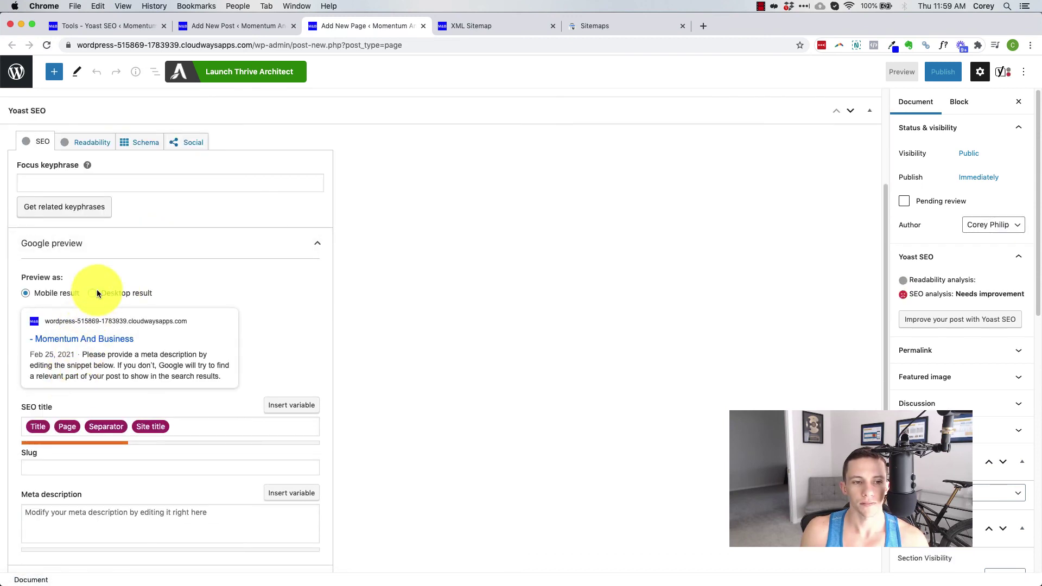
pyautogui.scroll(-3, 130, 326)
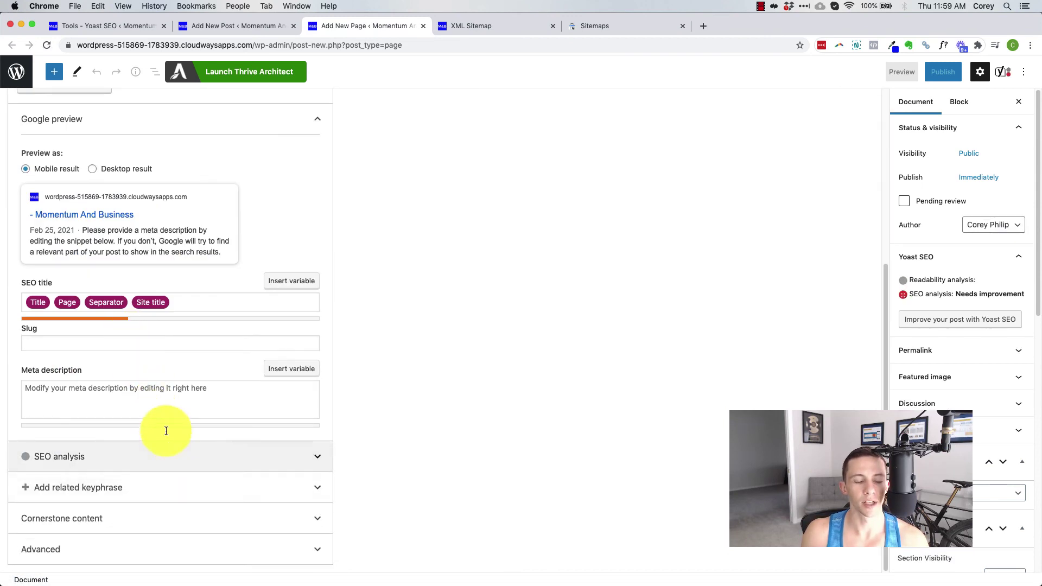
pyautogui.scroll(2, 179, 471)
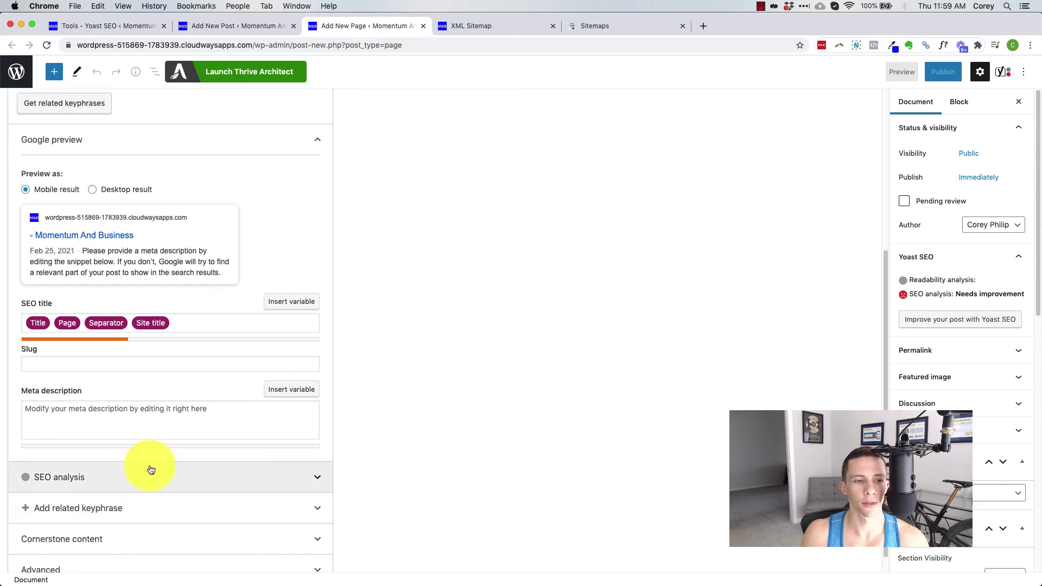
pyautogui.scroll(-2, 76, 228)
pyautogui.click(147, 463)
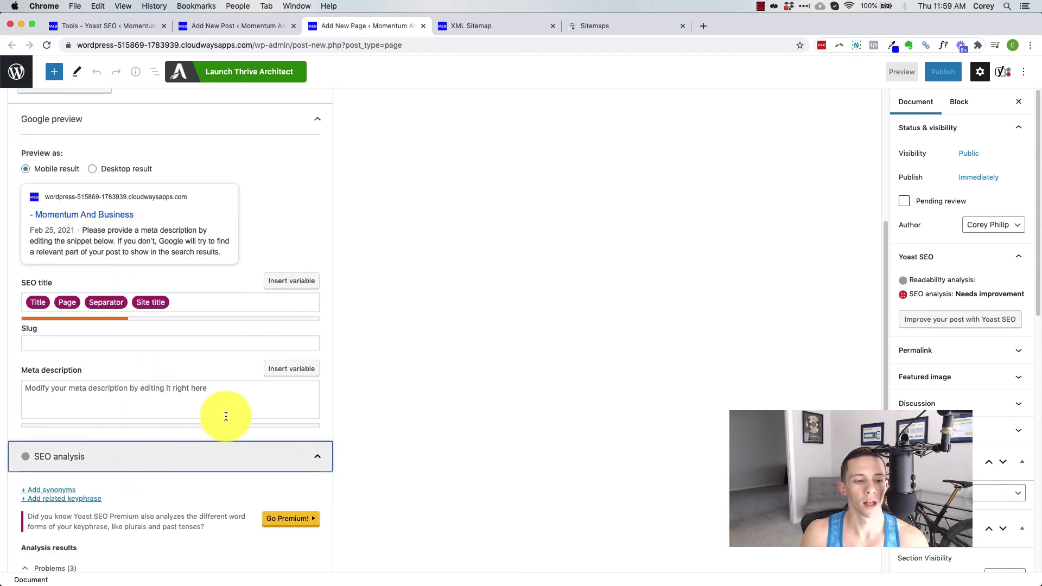
pyautogui.scroll(-4, 325, 385)
pyautogui.click(150, 495)
pyautogui.scroll(-3, 334, 389)
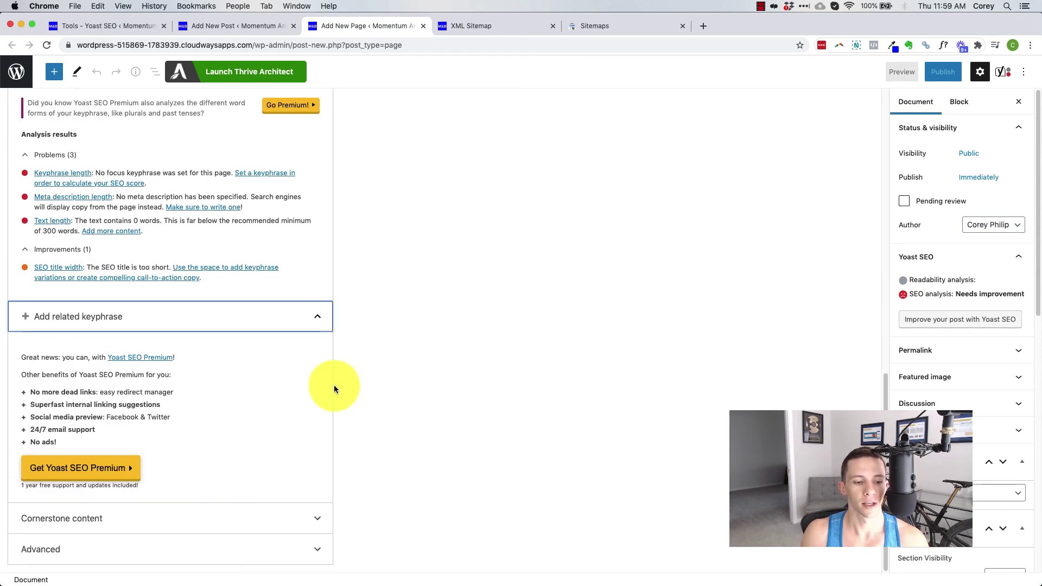
pyautogui.click(228, 520)
pyautogui.scroll(-1, 261, 487)
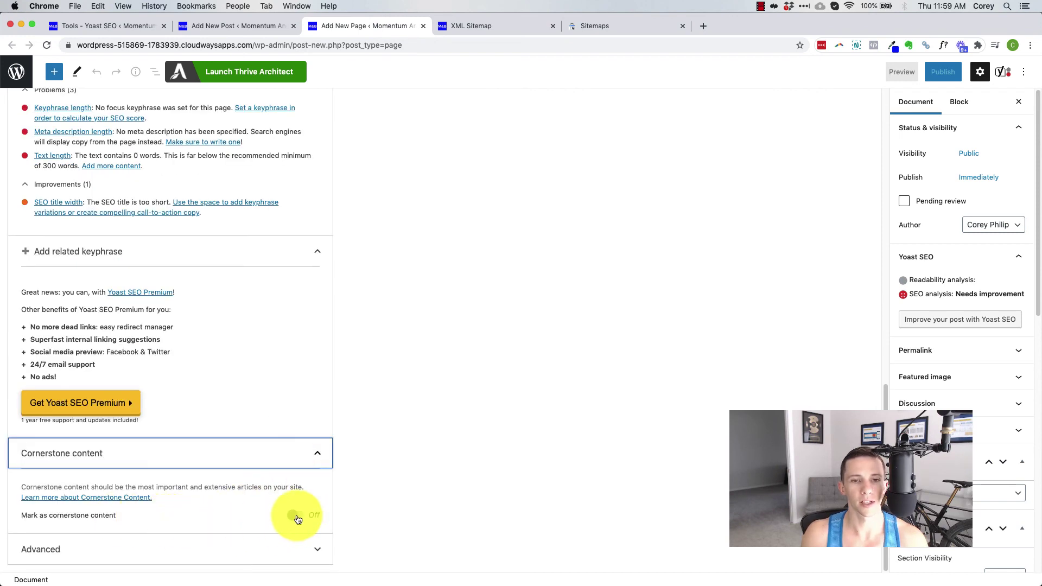
pyautogui.click(303, 549)
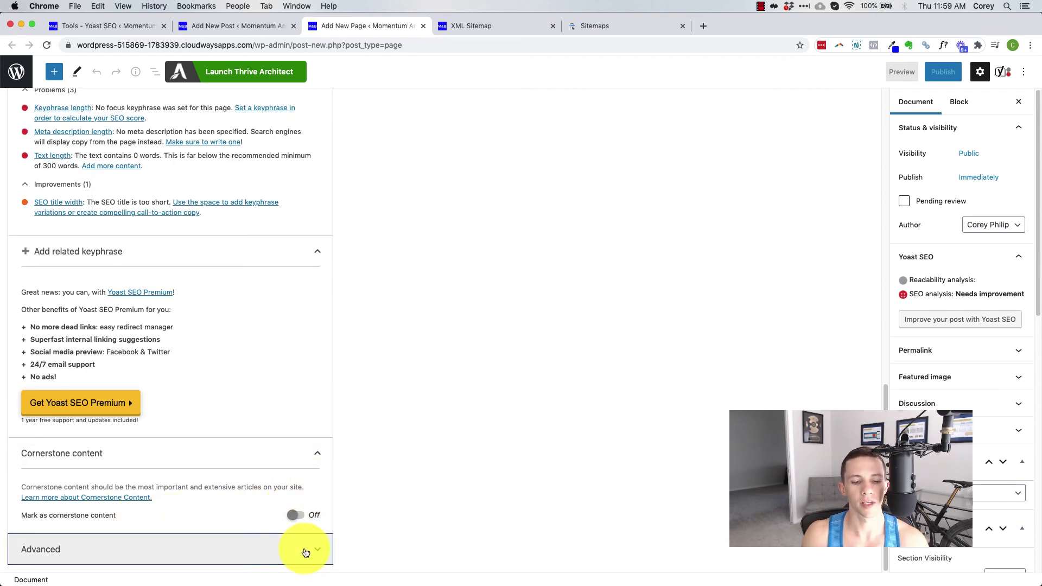
pyautogui.scroll(-4, 407, 478)
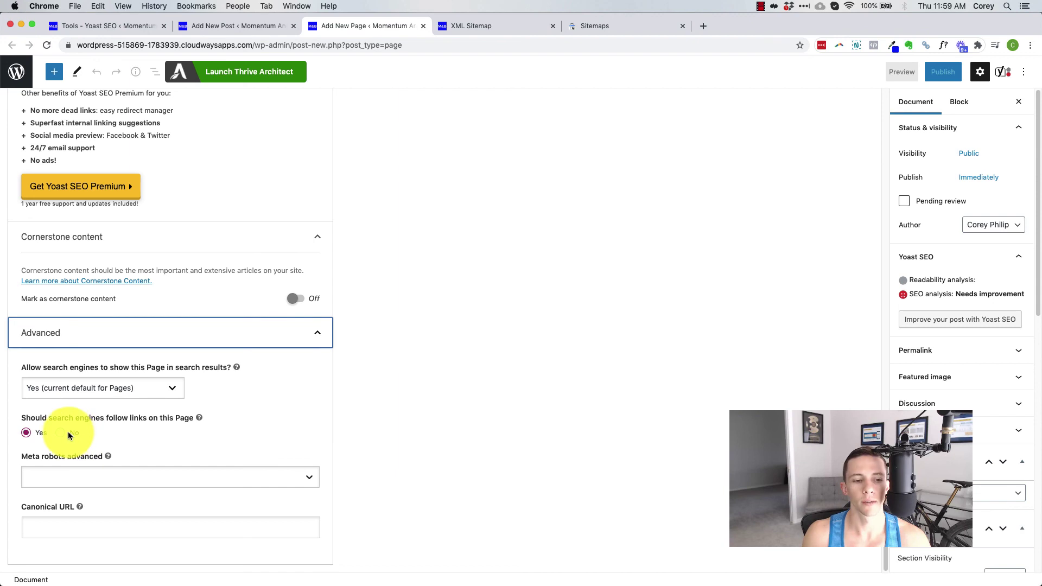
# Step: In Yoast Advanced, set 'Allow search engines to show this Page' to No and links to not be followed
pyautogui.click(101, 389)
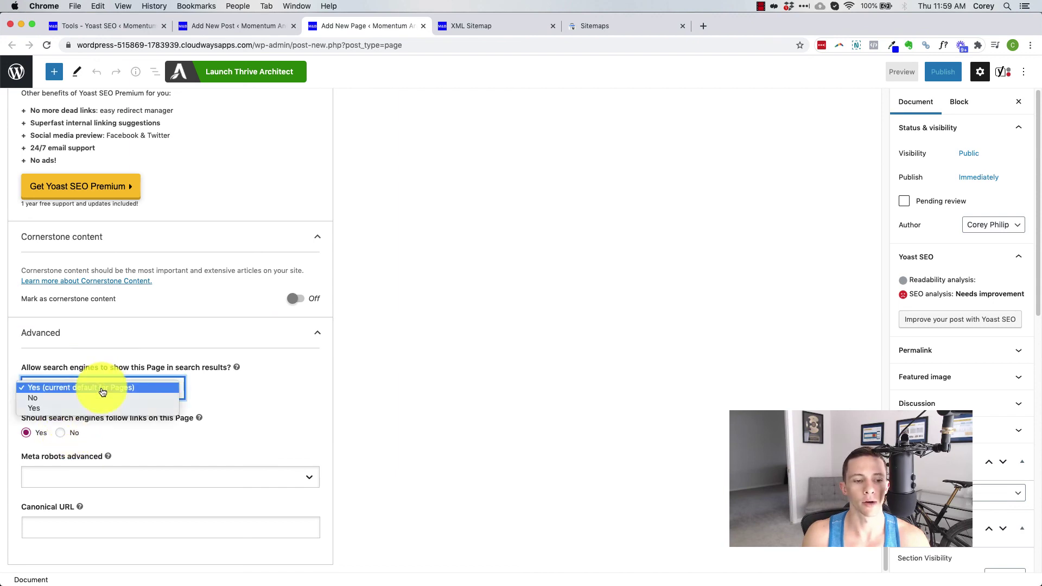
pyautogui.click(32, 398)
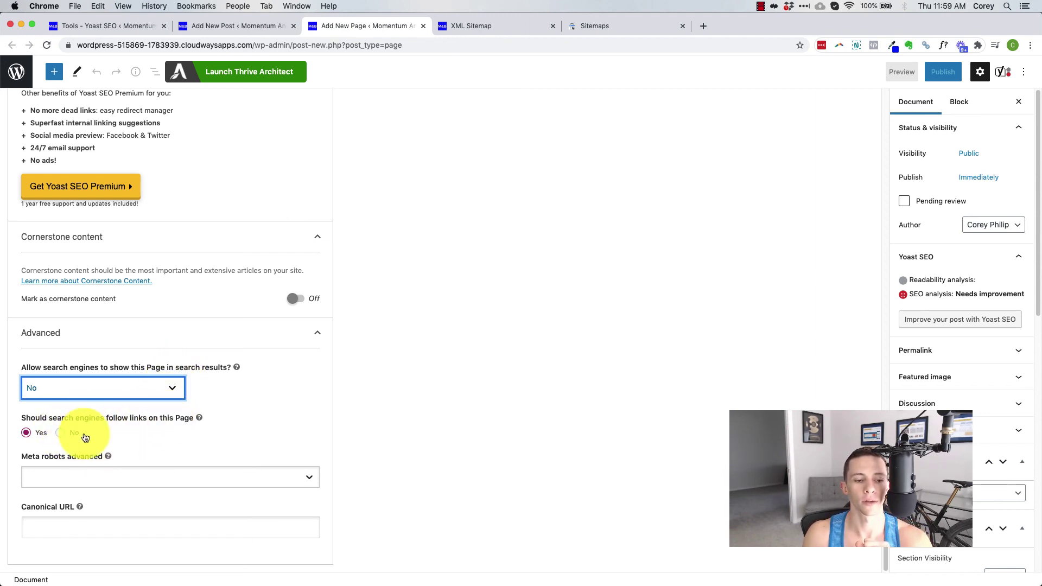
pyautogui.click(60, 434)
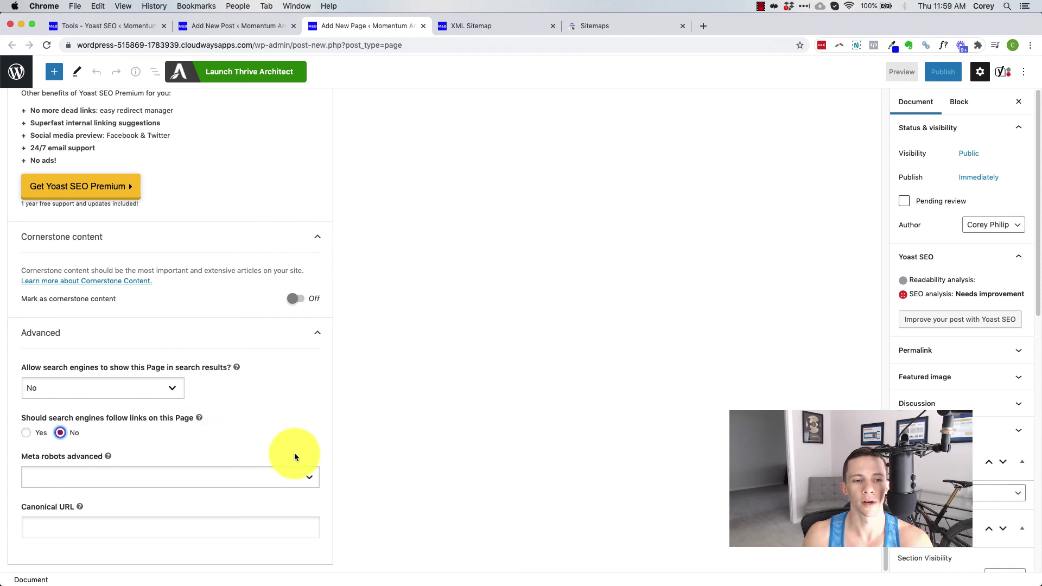
pyautogui.scroll(15, 180, 471)
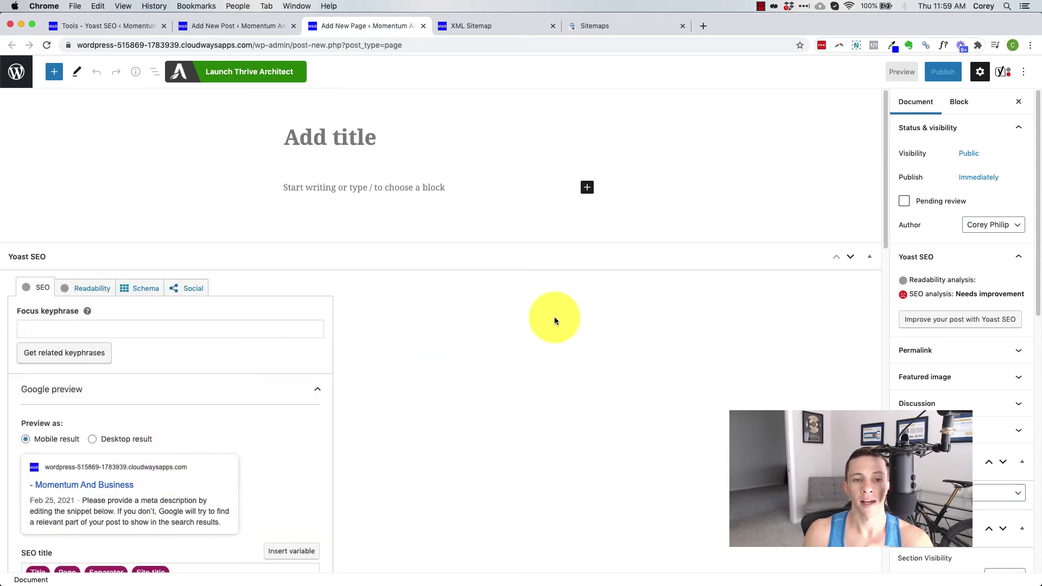